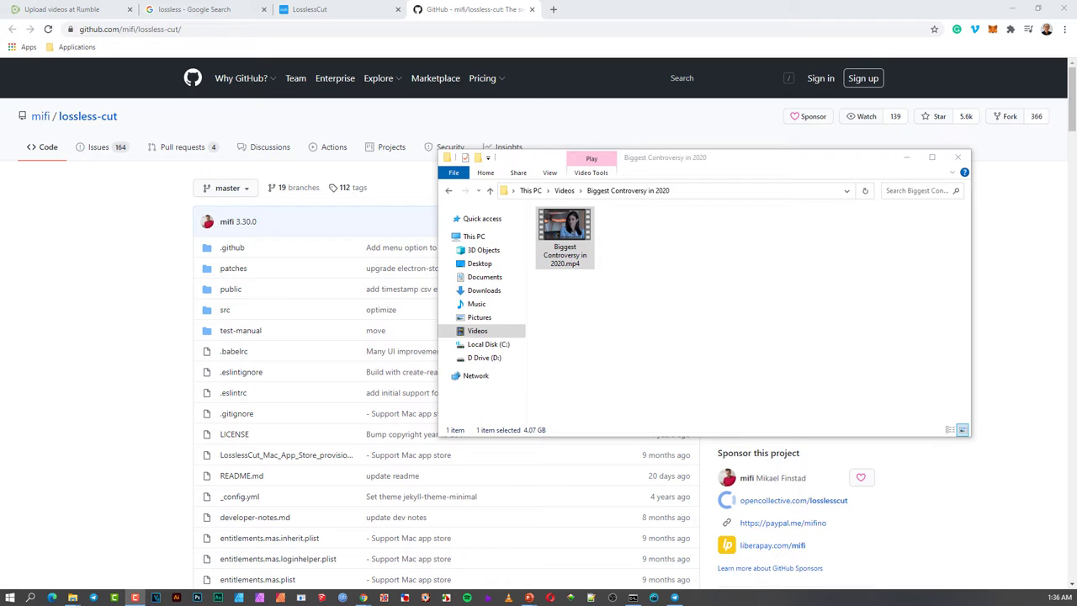
# Review the lossless-cut GitHub page up to its Download section with the store and executable links
pyautogui.click(986, 249)
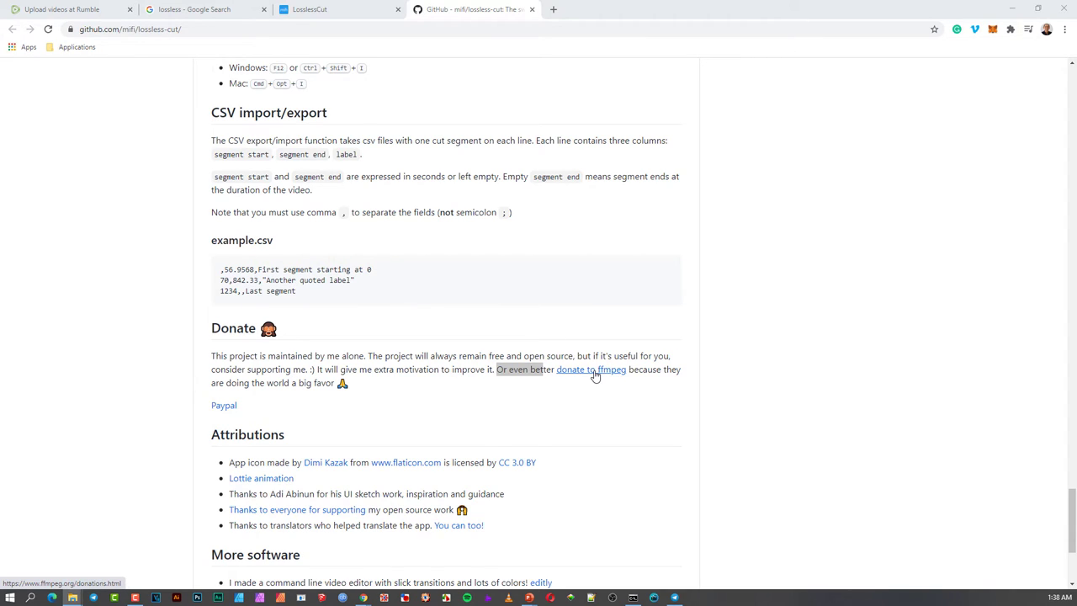
pyautogui.scroll(10, 595, 375)
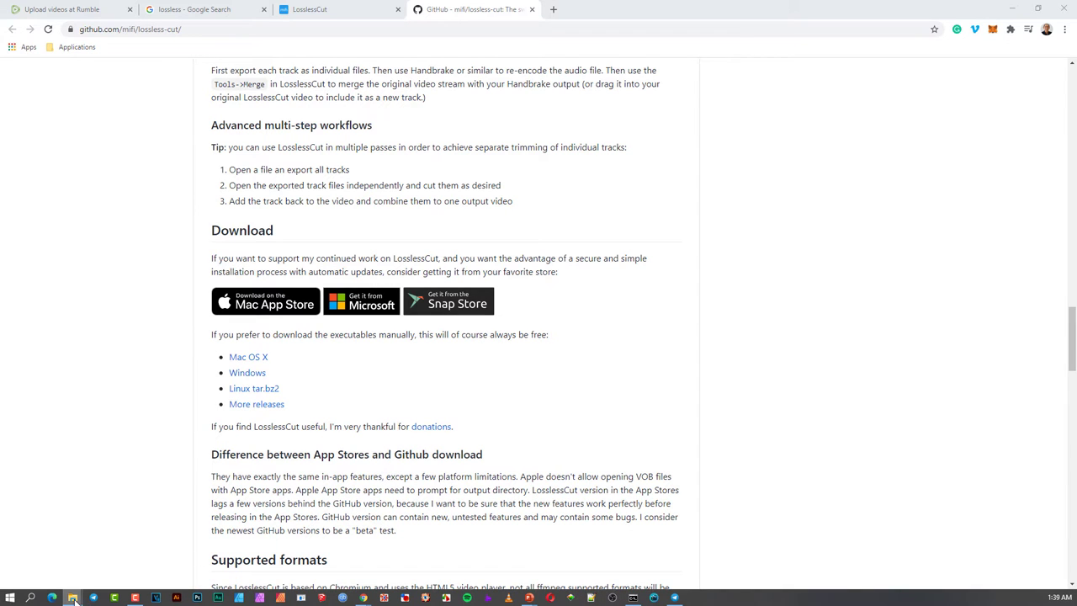
# Switch to File Explorer and open the folder D:\1.Software\2. Video\LossLess Cut\LosslessCut-win to find LosslessCut.exe
pyautogui.moveTo(73, 597)
pyautogui.moveTo(169, 567)
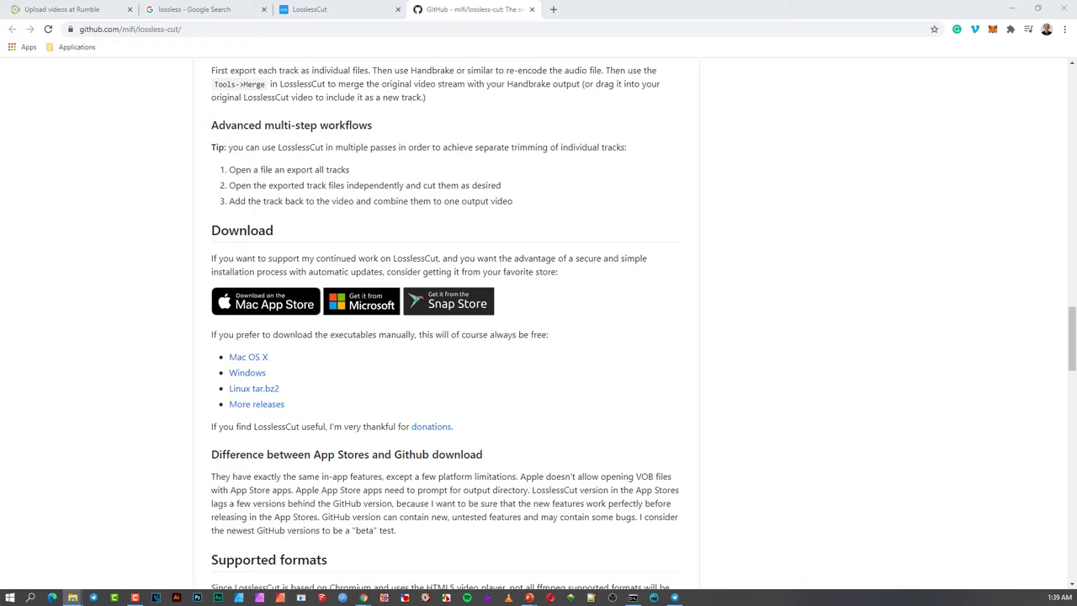
pyautogui.press('super+e')
pyautogui.doubleClick(399, 217)
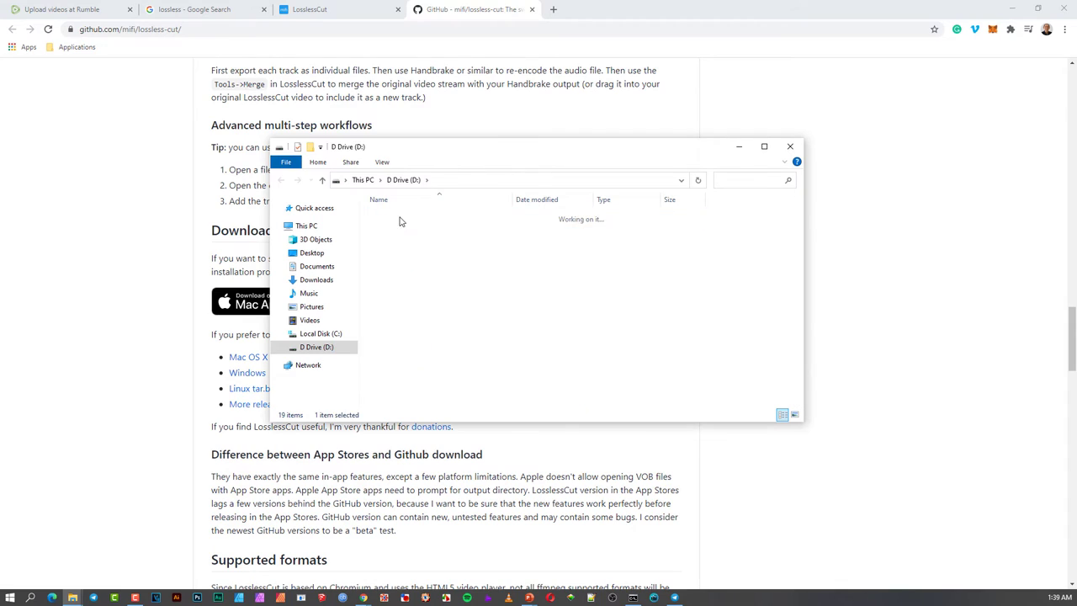
pyautogui.doubleClick(395, 228)
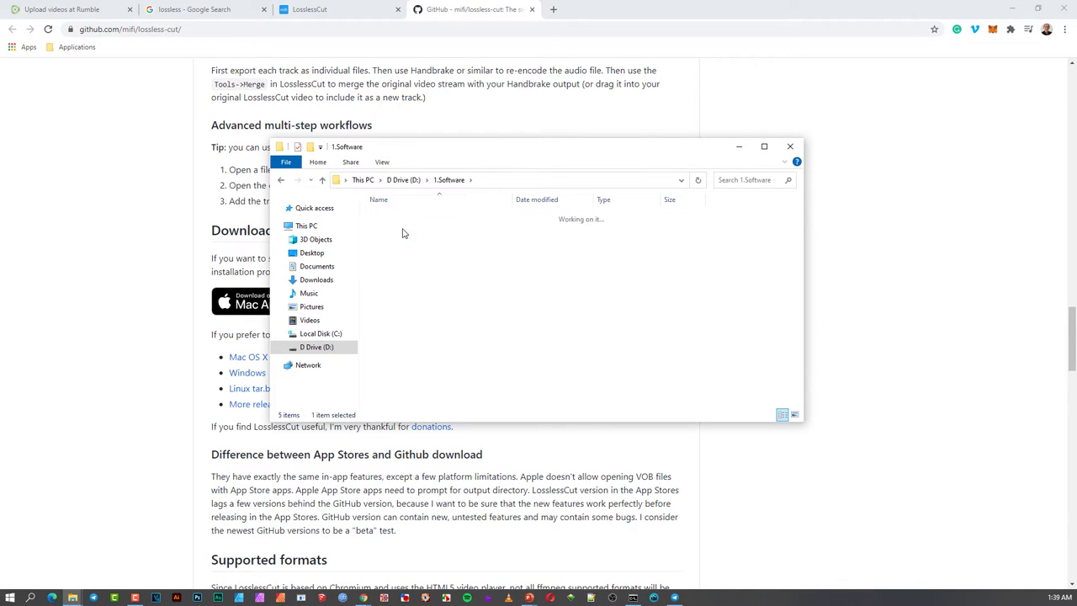
pyautogui.doubleClick(406, 239)
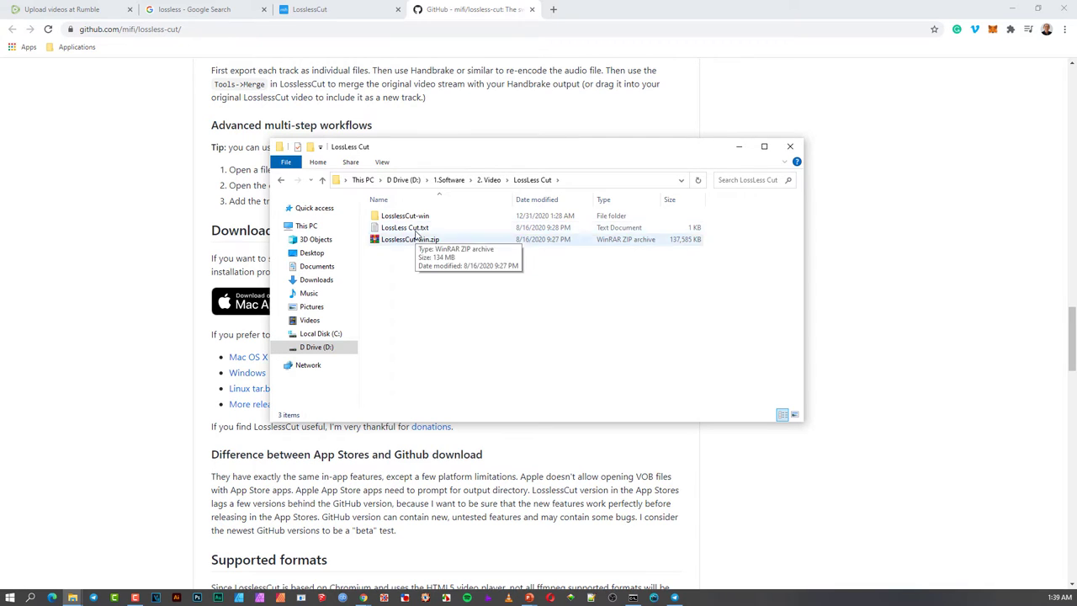
pyautogui.doubleClick(421, 218)
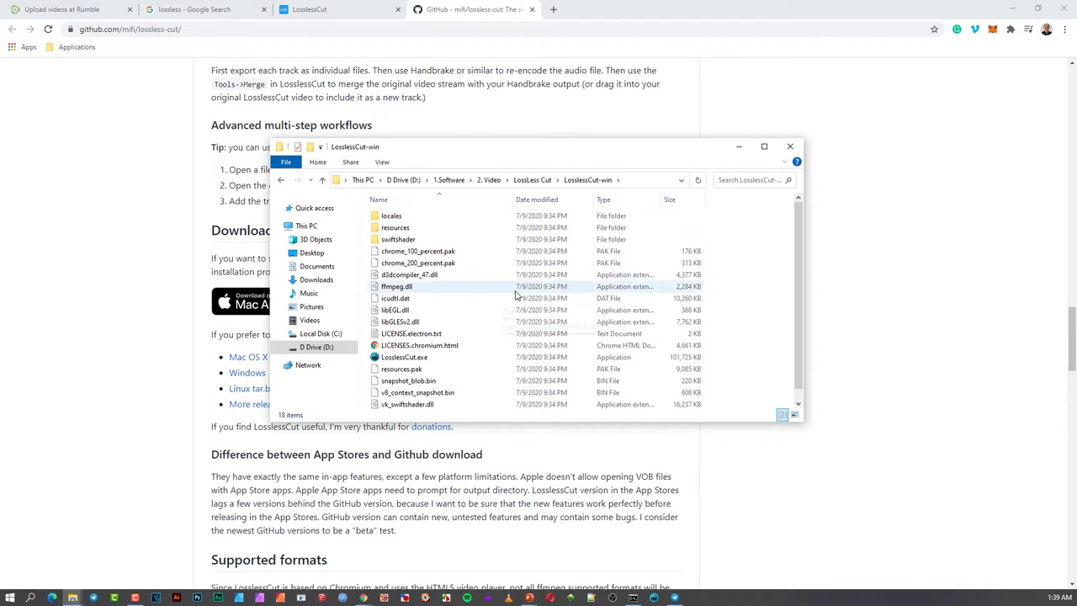
pyautogui.scroll(-1, 471, 303)
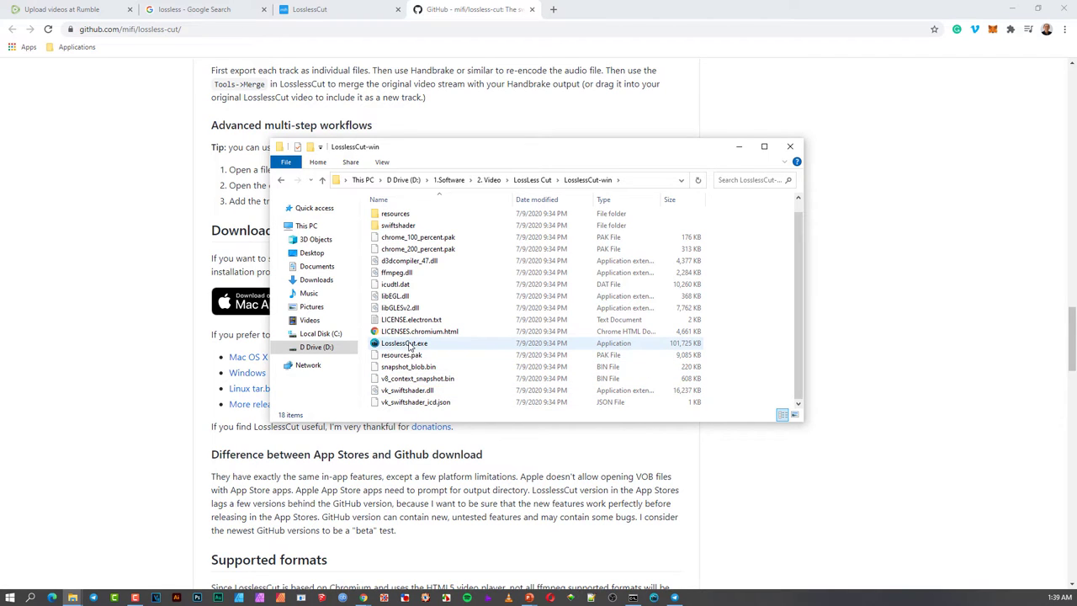
# Look at the actions available for LosslessCut.exe, dismiss them and close the folder window
pyautogui.rightClick(410, 345)
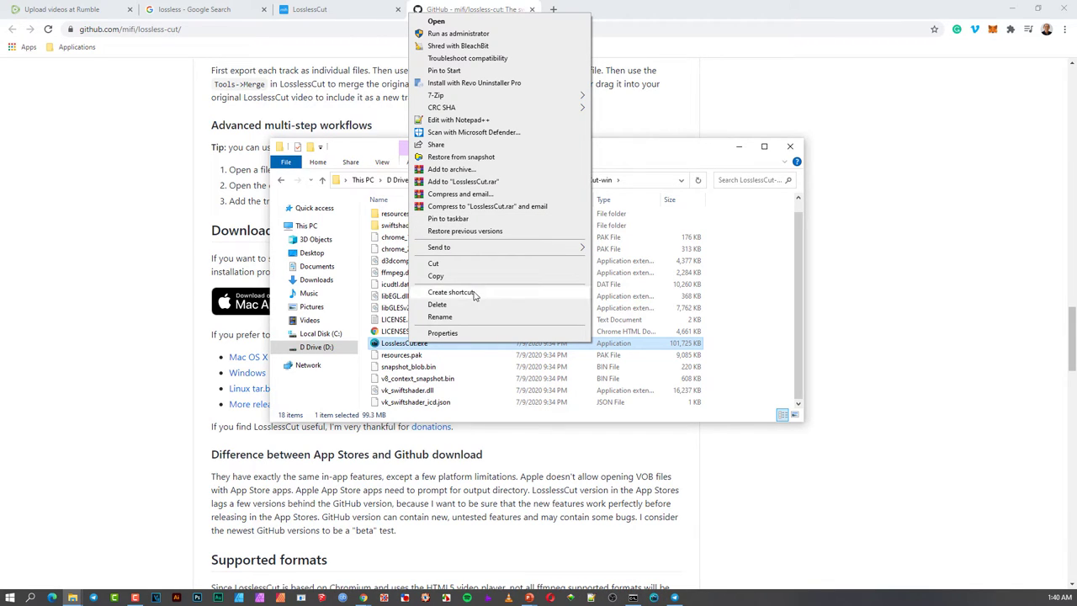
pyautogui.click(634, 159)
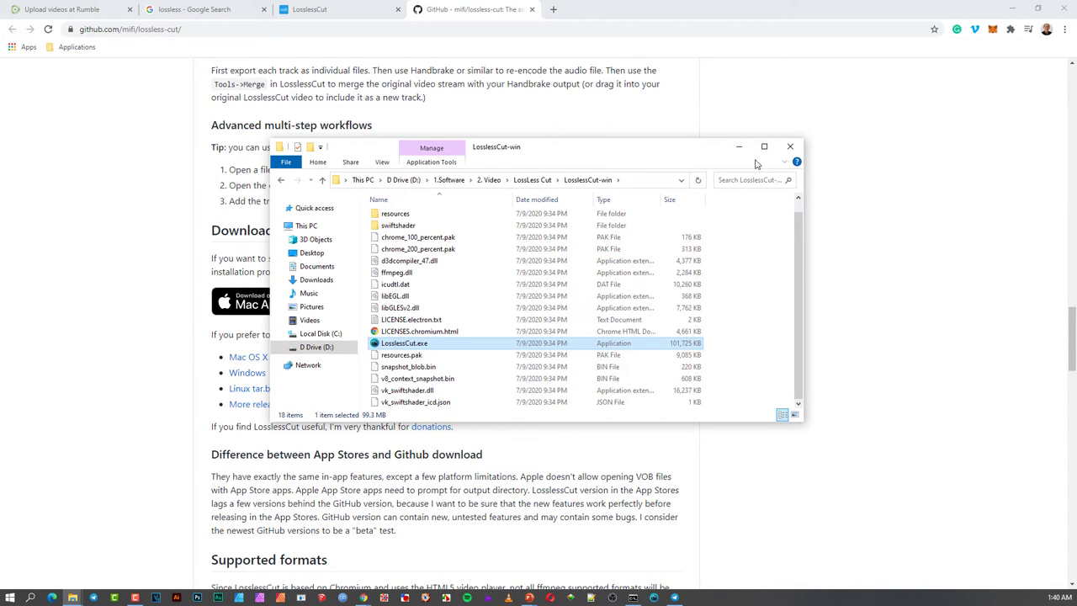
pyautogui.click(791, 150)
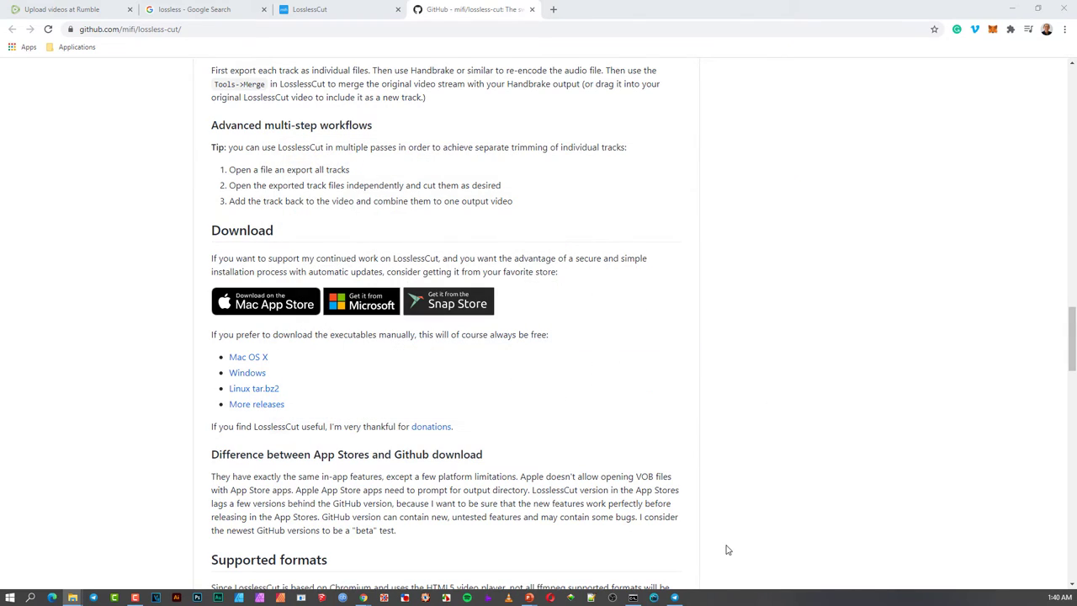
# Switch to LosslessCut, examine its settings for output format, working directory and cut mode, and close them
pyautogui.click(656, 597)
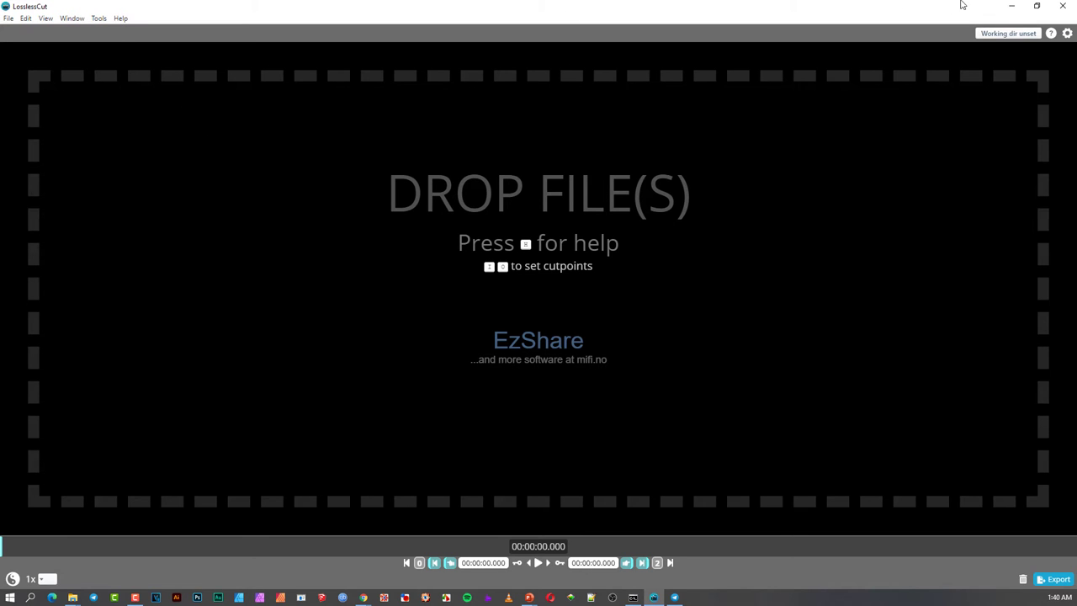
pyautogui.click(1068, 33)
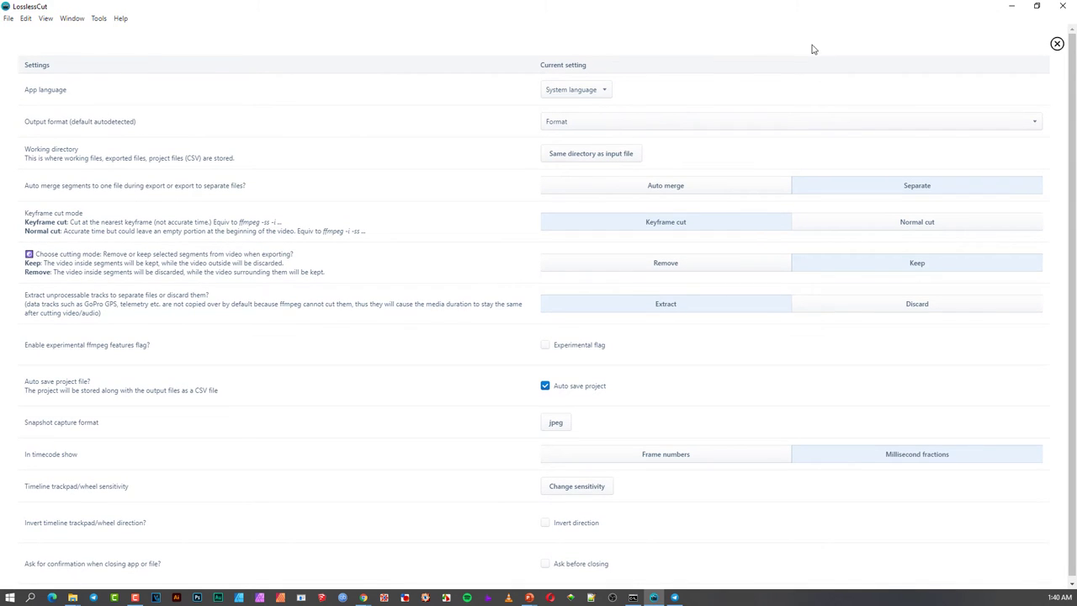
pyautogui.click(1057, 44)
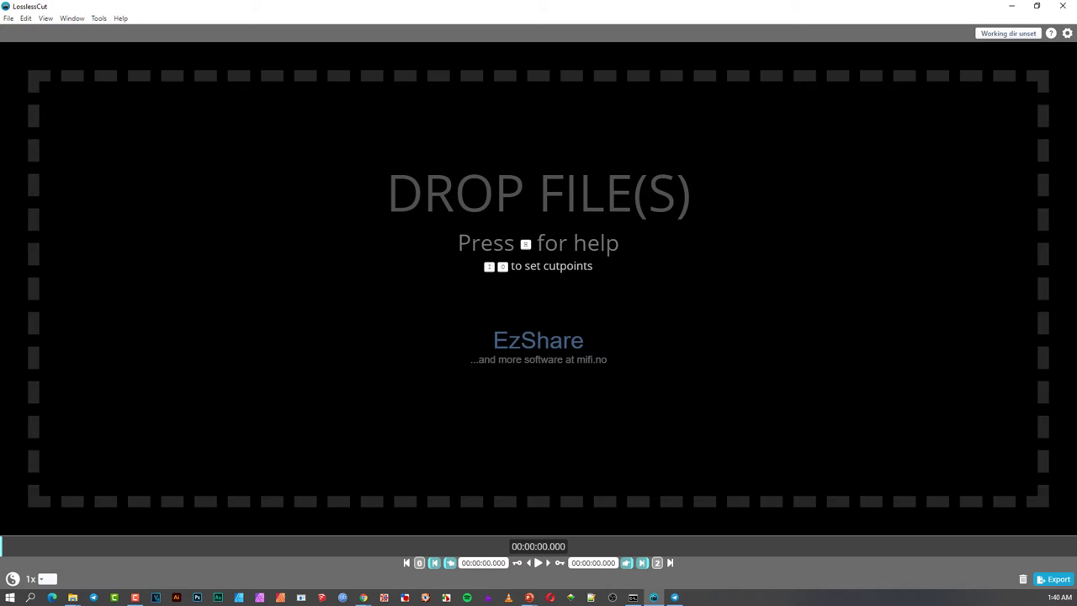
# Load Biggest Controversy in 2020.mp4 from its File Explorer folder into LosslessCut and minimize the folder window
pyautogui.moveTo(72, 598)
pyautogui.click(90, 567)
pyautogui.moveTo(563, 237); pyautogui.dragTo(259, 306)
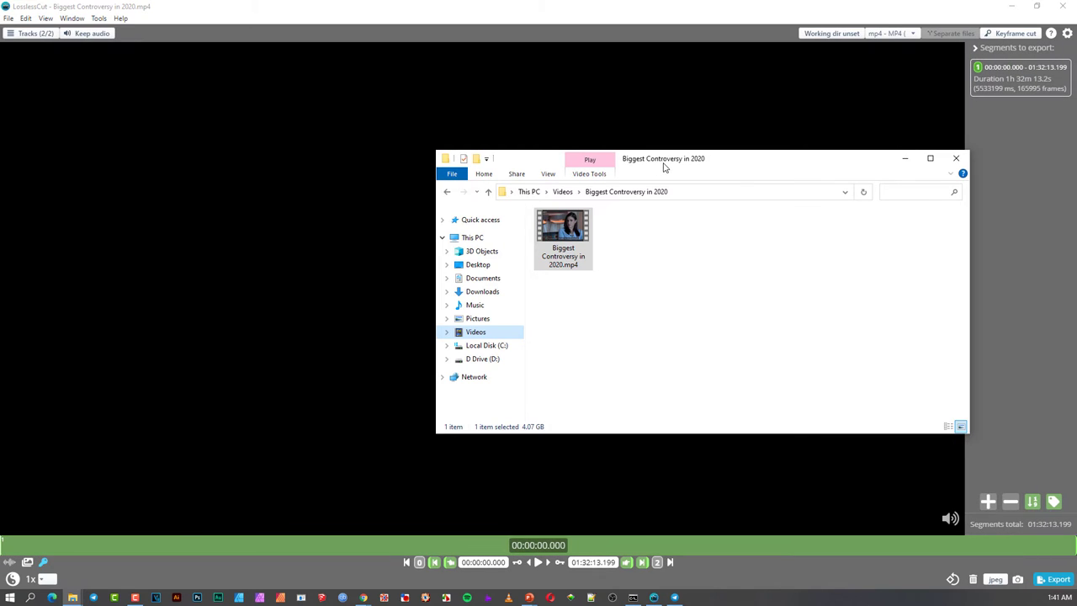
pyautogui.click(904, 158)
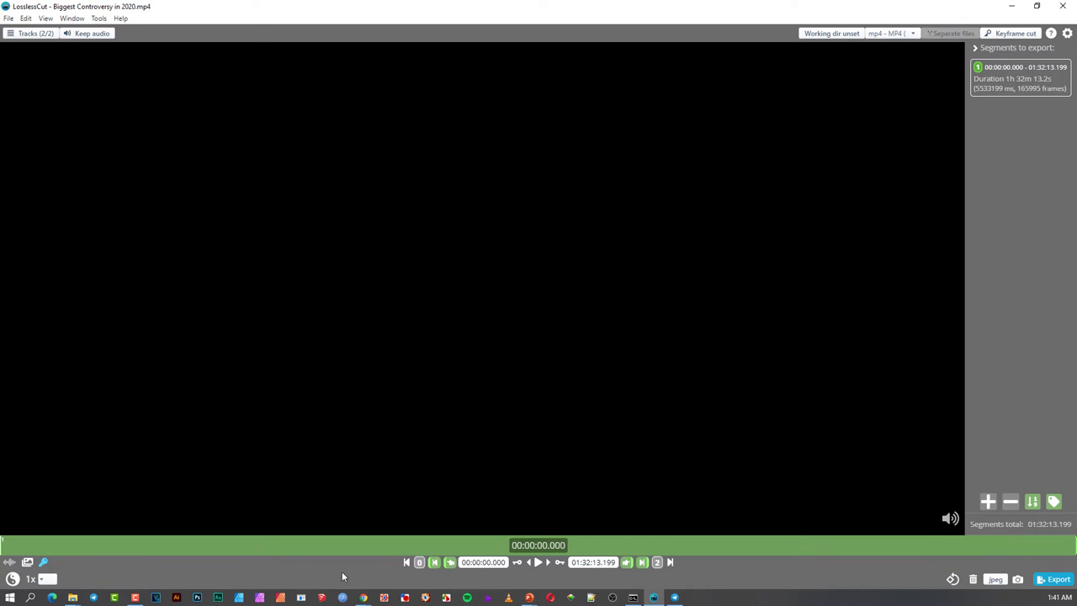
# Mark the first segment of the video from 00:23:56.998 to 00:30:47.266
pyautogui.click(246, 545)
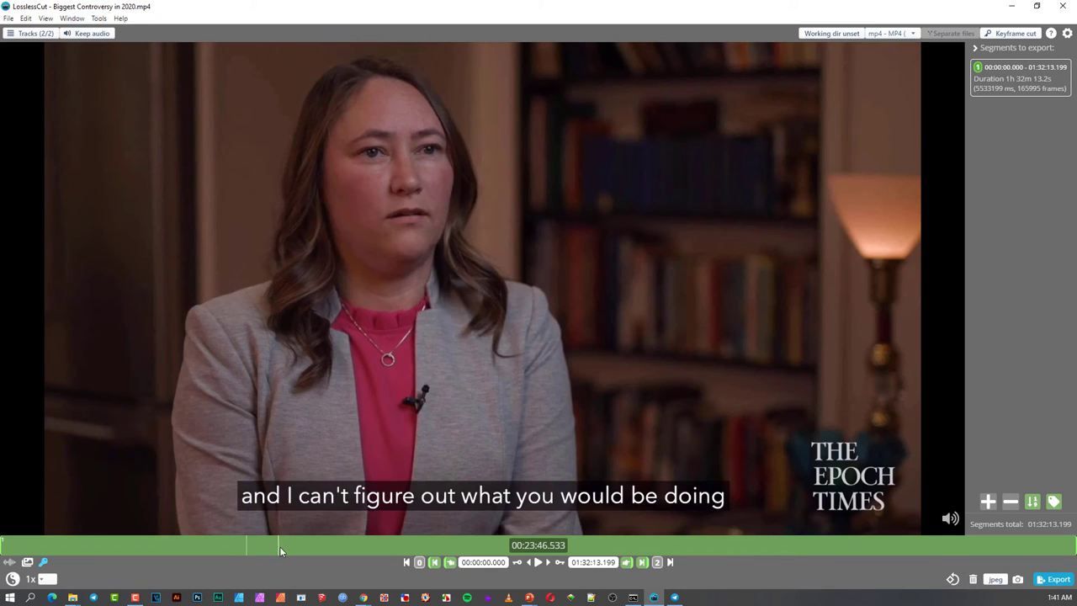
pyautogui.click(233, 546)
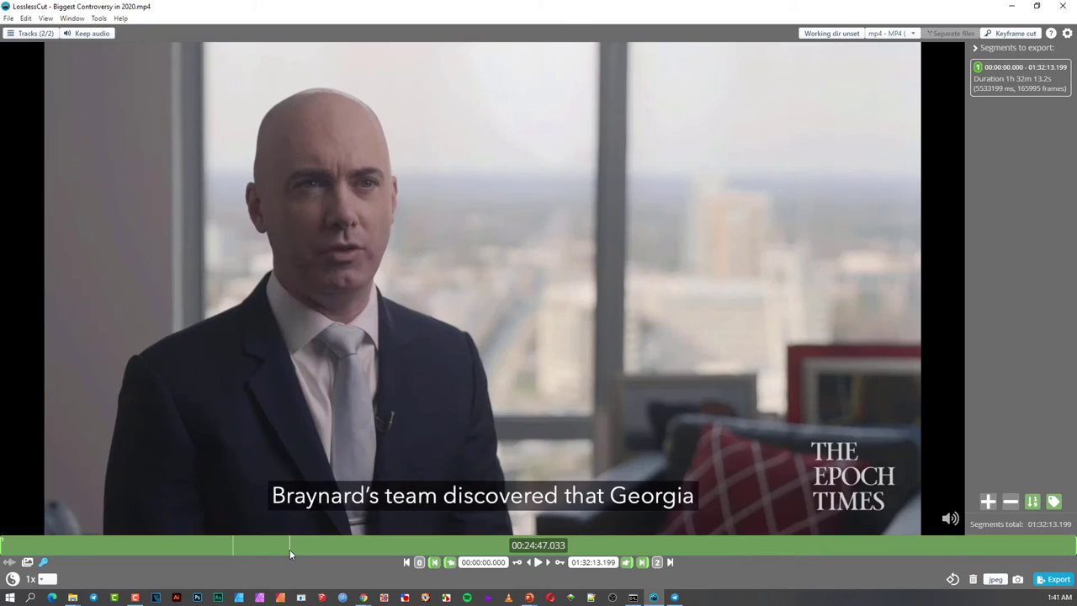
pyautogui.click(274, 550)
pyautogui.click(278, 551)
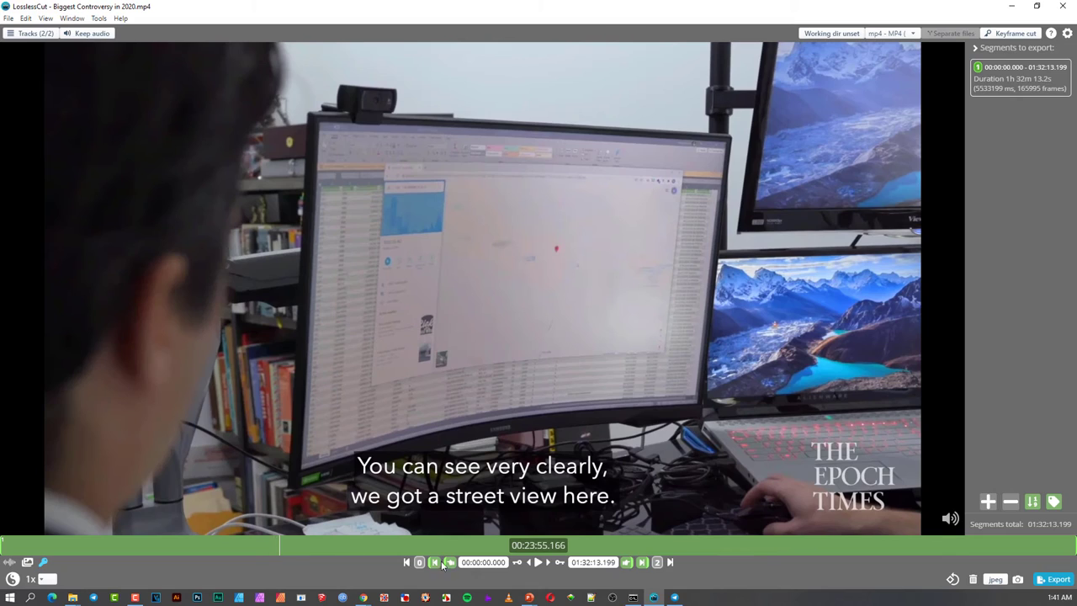
pyautogui.click(539, 562)
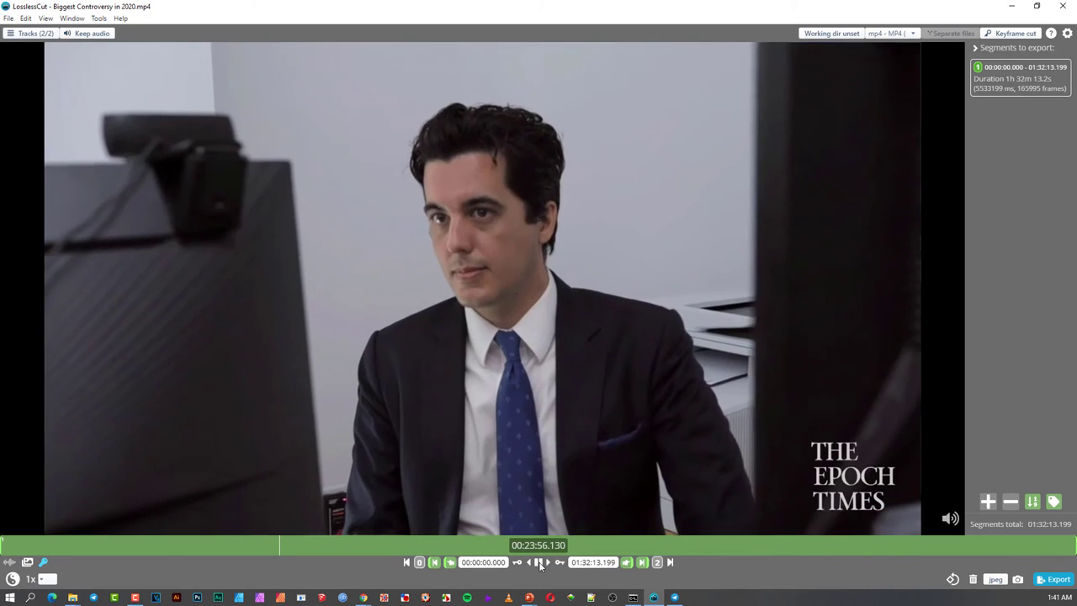
pyautogui.click(539, 562)
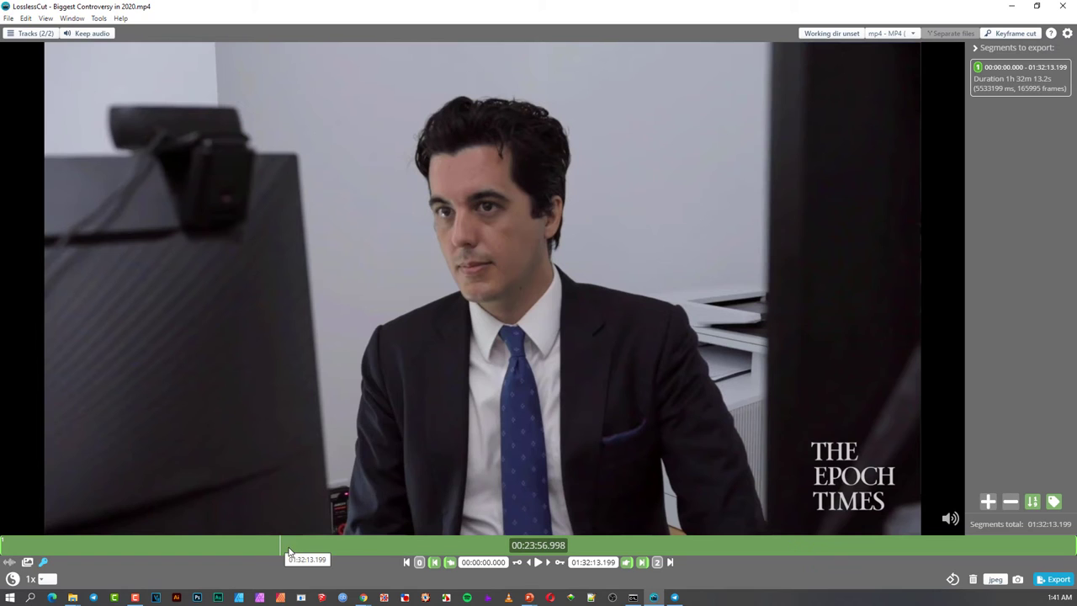
pyautogui.click(451, 565)
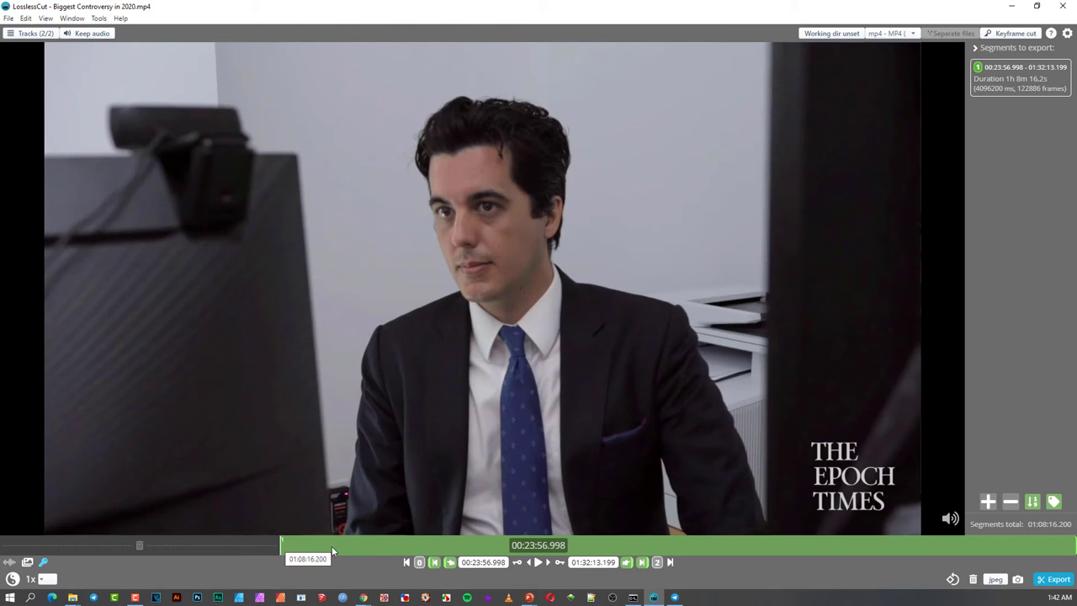
pyautogui.moveTo(339, 545); pyautogui.dragTo(359, 547)
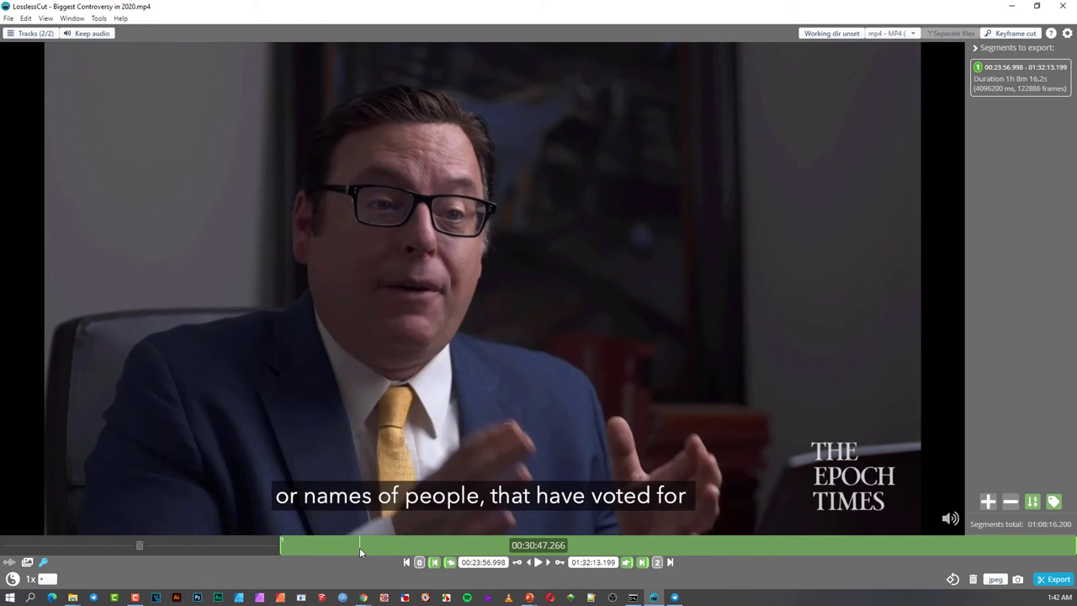
pyautogui.click(626, 562)
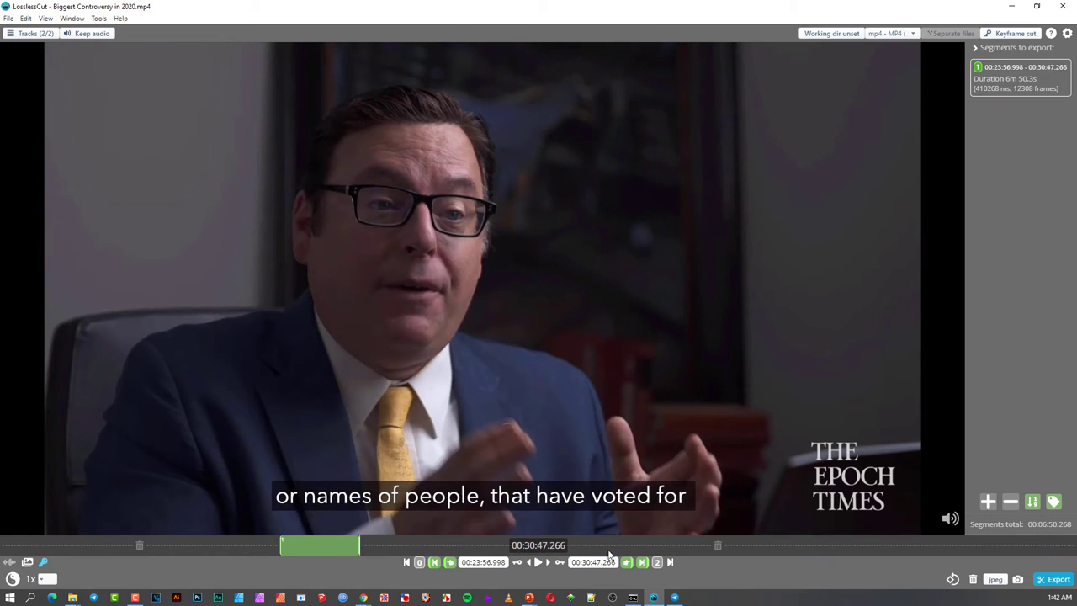
# Add a second segment to the video from 00:51:09.199 to 00:56:55.033
pyautogui.click(640, 546)
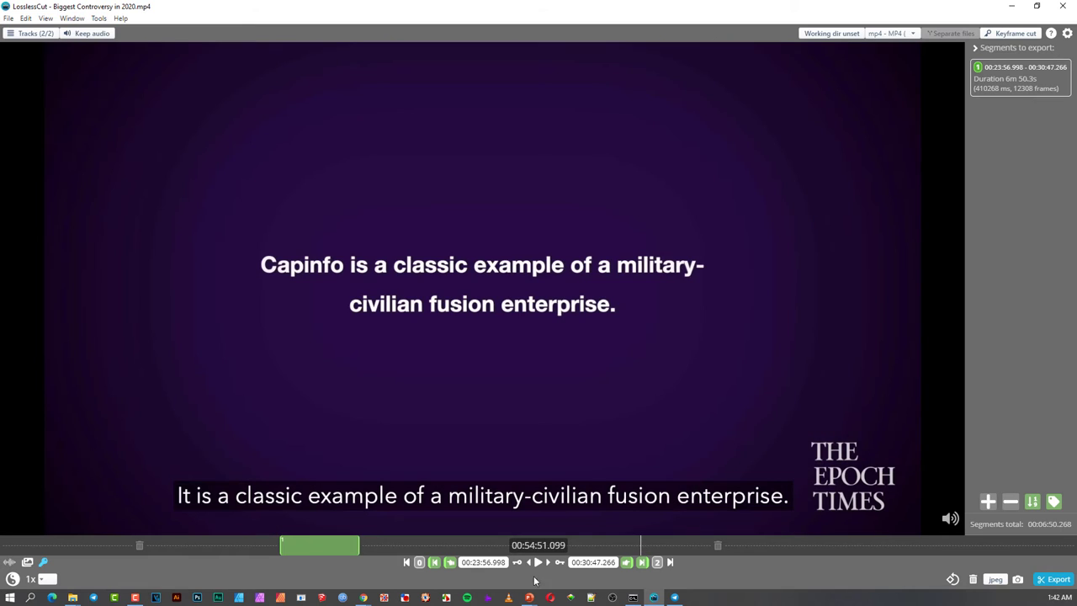
pyautogui.click(755, 544)
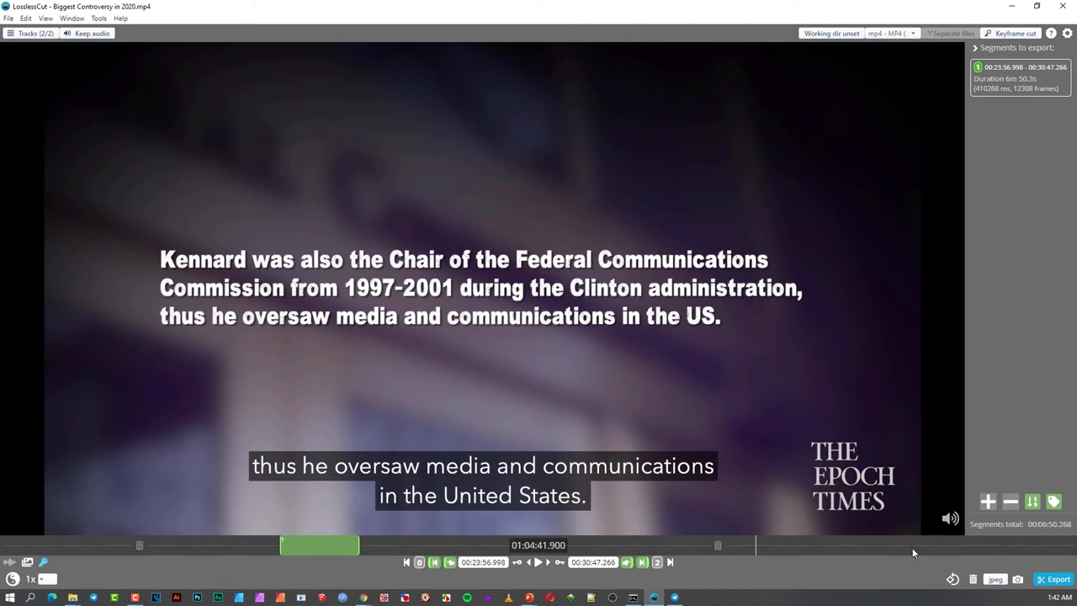
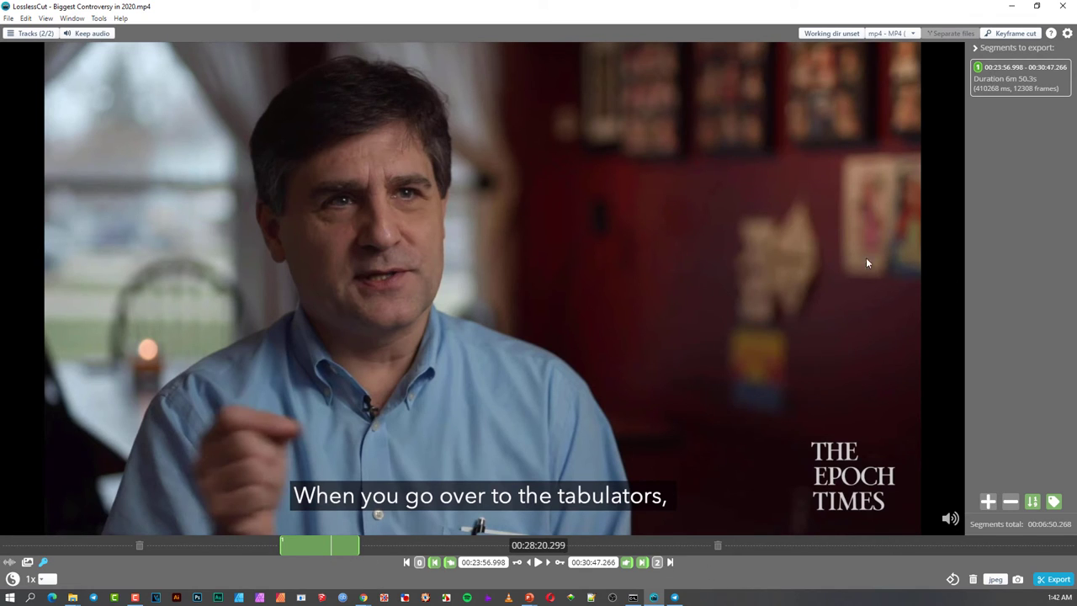
pyautogui.click(599, 545)
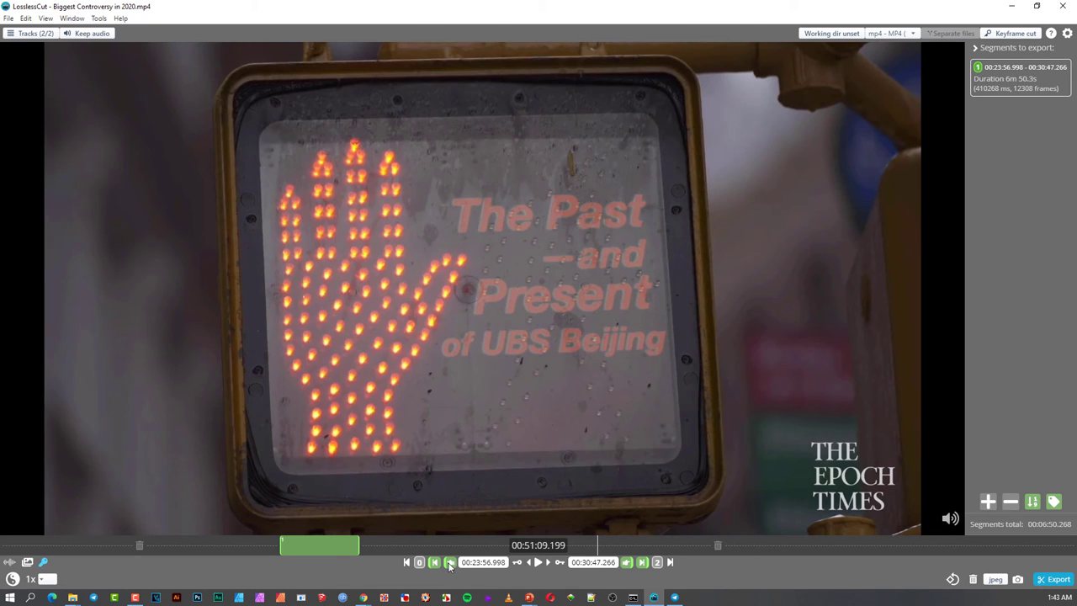
pyautogui.click(449, 562)
pyautogui.click(665, 545)
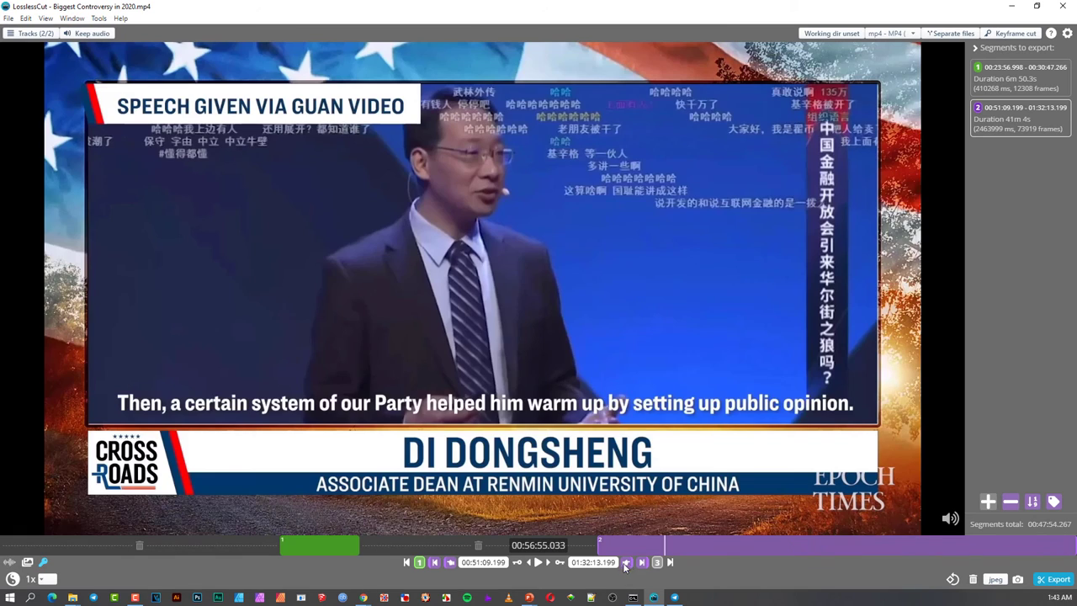
pyautogui.click(626, 562)
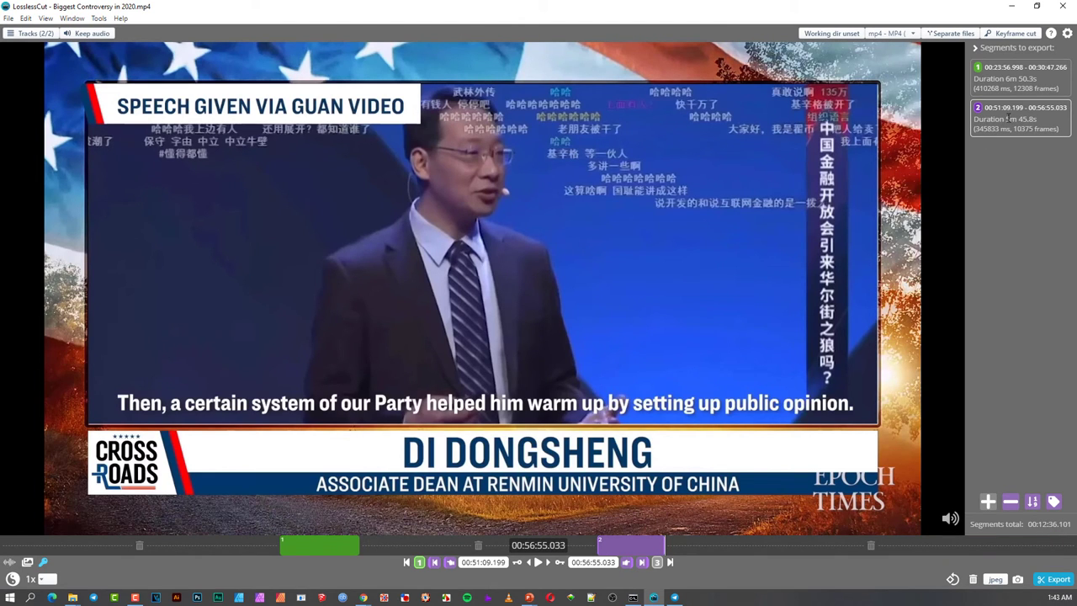
# Check the durations of both segments in the list of segments to export
pyautogui.moveTo(1006, 119); pyautogui.dragTo(1037, 119)
pyautogui.moveTo(1007, 78); pyautogui.dragTo(1038, 78)
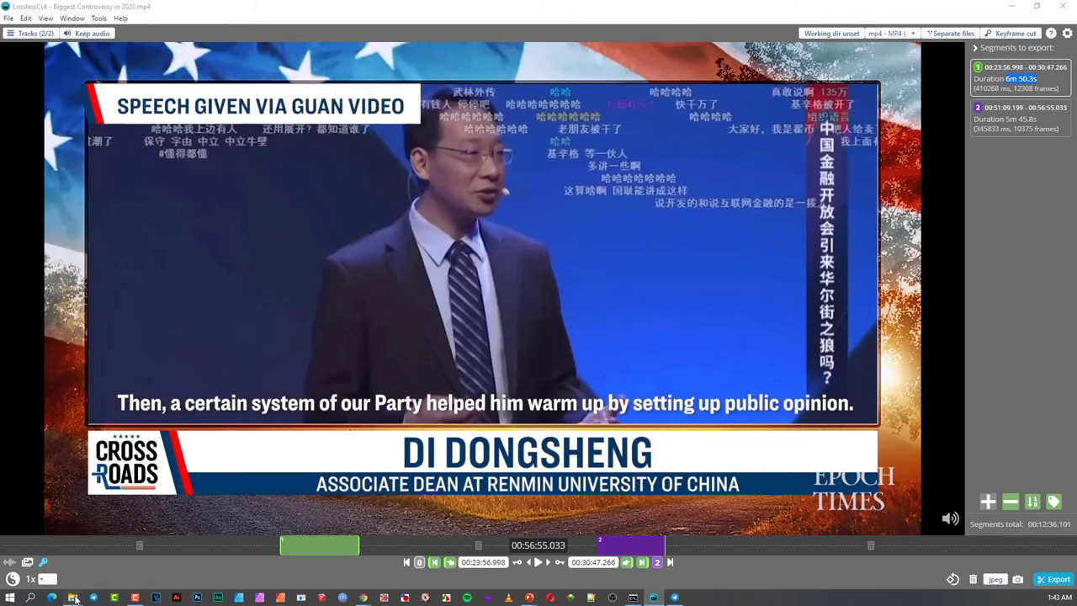
# Export both segments as separate files and check the two resulting clips in the source video's File Explorer folder
pyautogui.moveTo(73, 598)
pyautogui.click(59, 555)
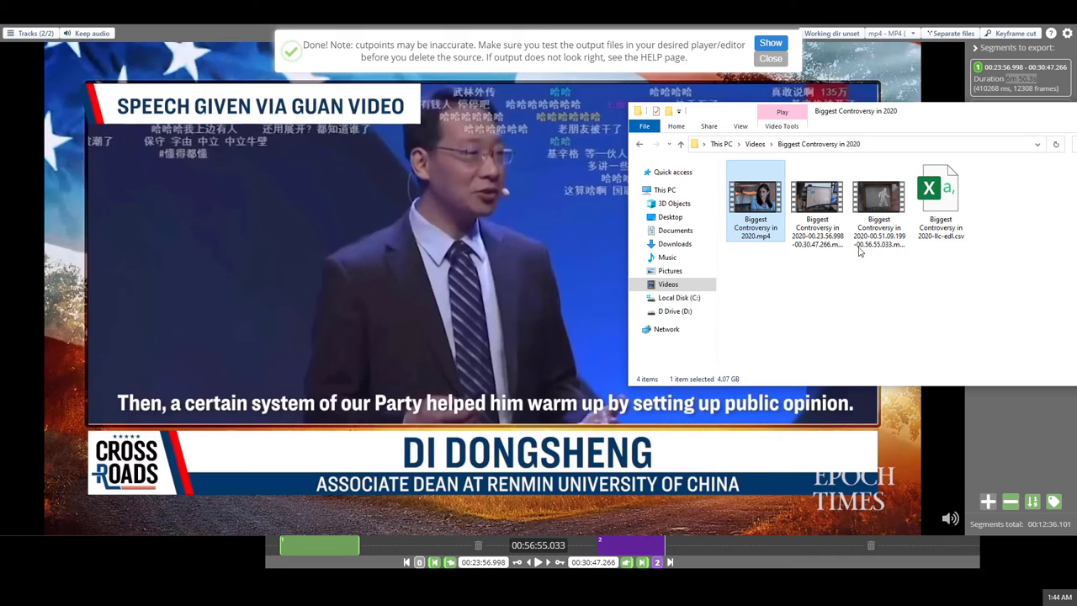
pyautogui.click(826, 210)
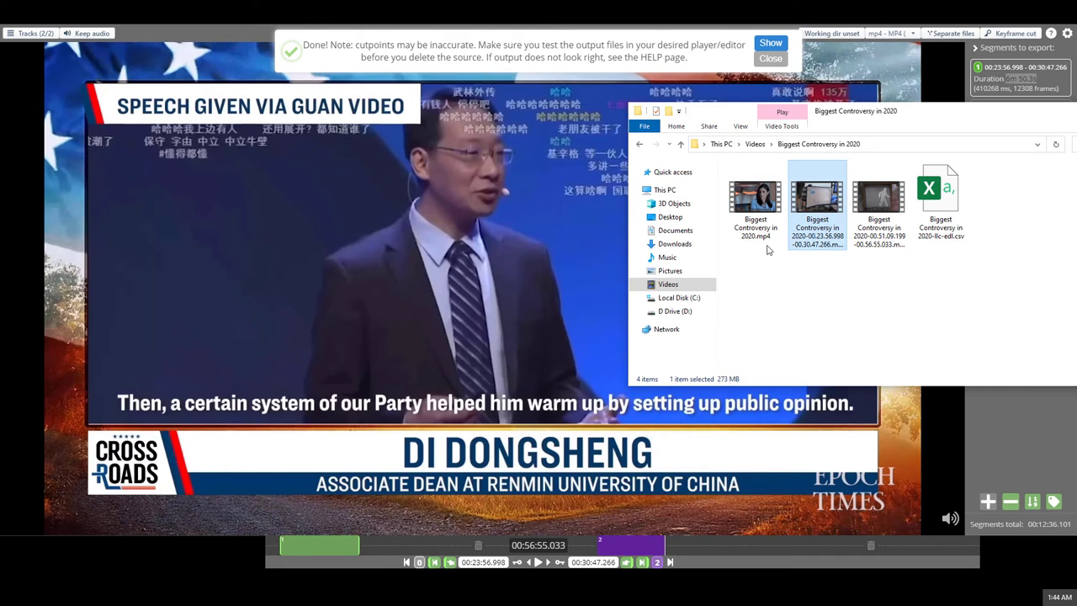
pyautogui.click(880, 195)
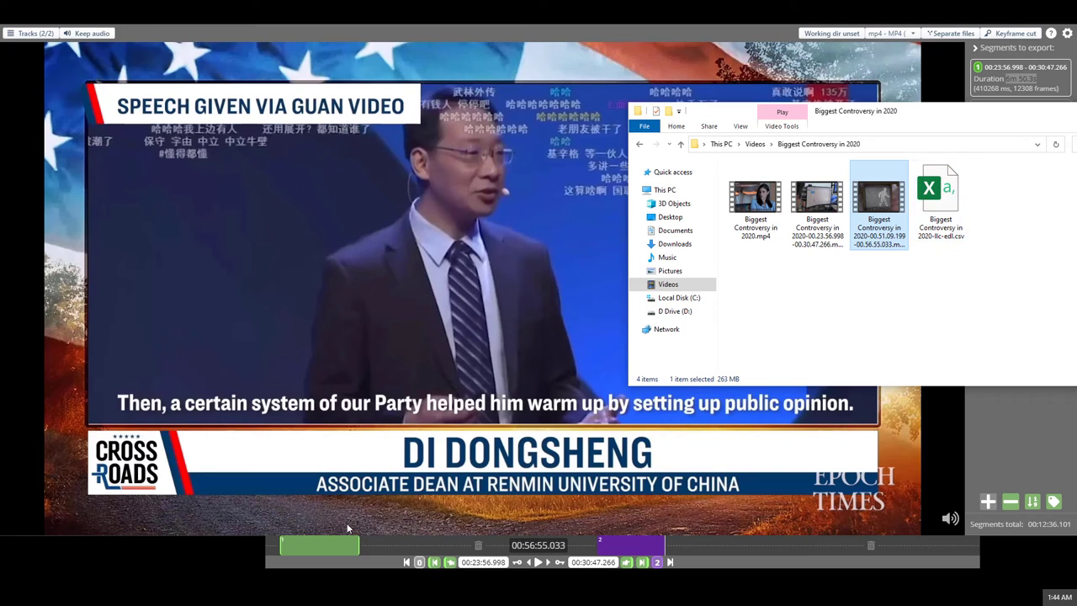
# Delete the project file Biggest Controversy in 2020-llc-edl.csv from the video folder
pyautogui.click(942, 205)
pyautogui.press('Delete')
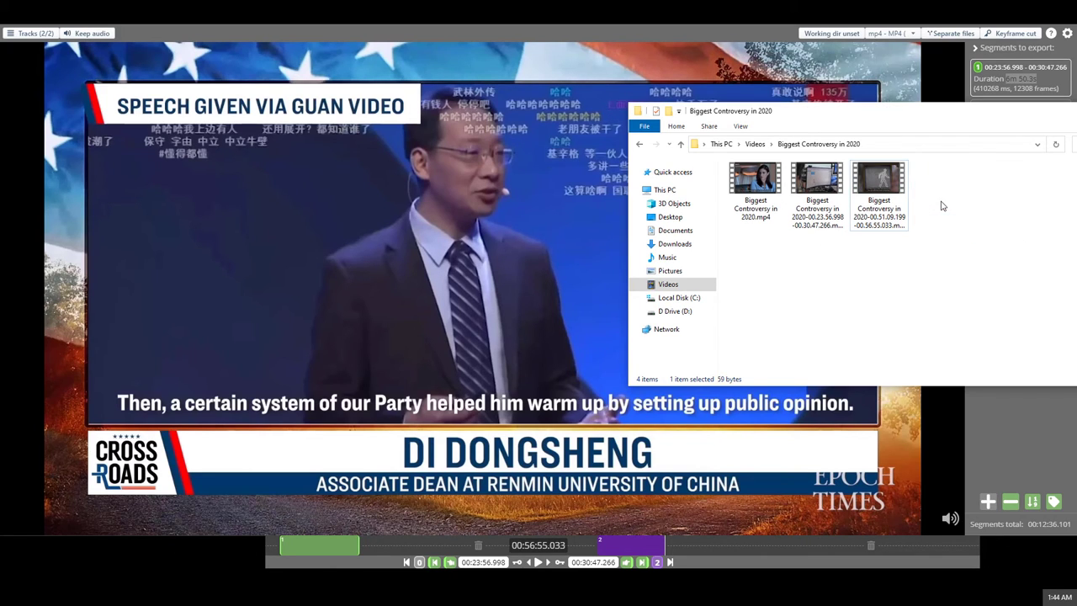
# Close the current video in LosslessCut and load Biggest Controversy in 2020.mp4 again from its File Explorer folder
pyautogui.press('alt')
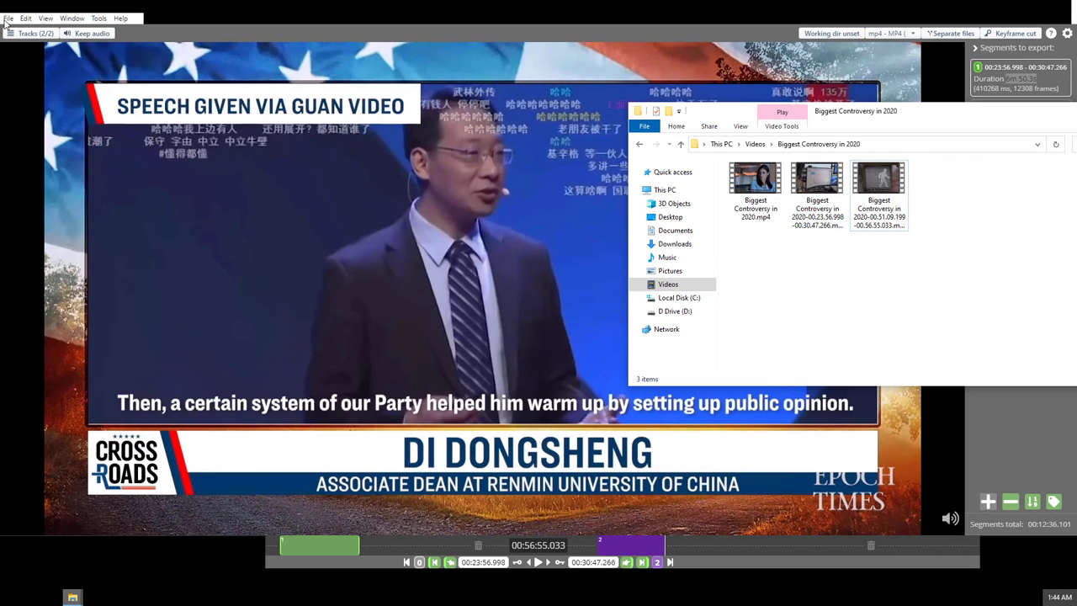
pyautogui.click(8, 18)
pyautogui.click(29, 48)
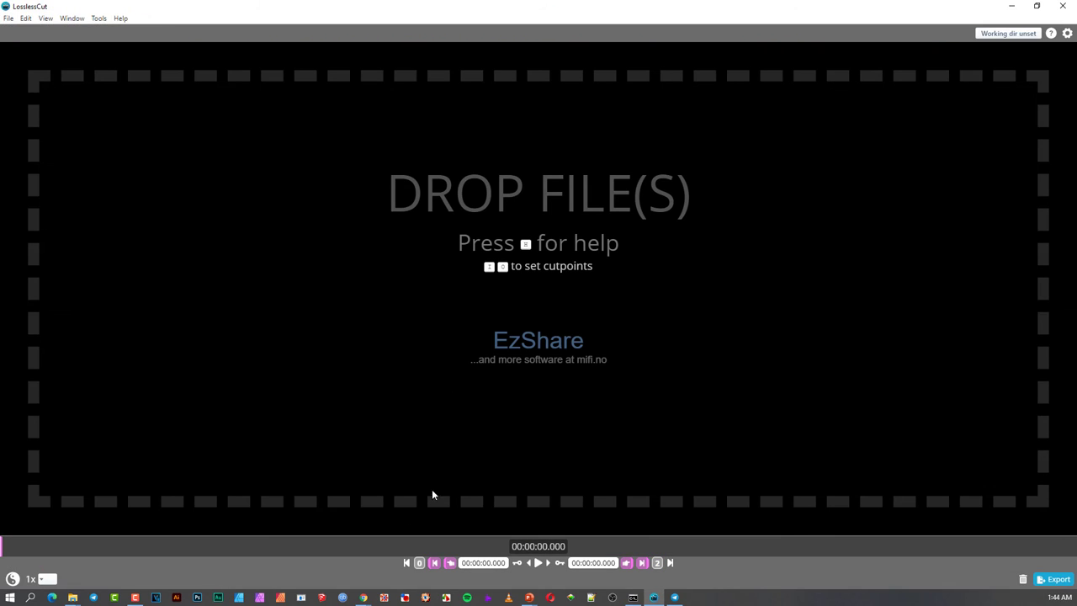
pyautogui.click(75, 598)
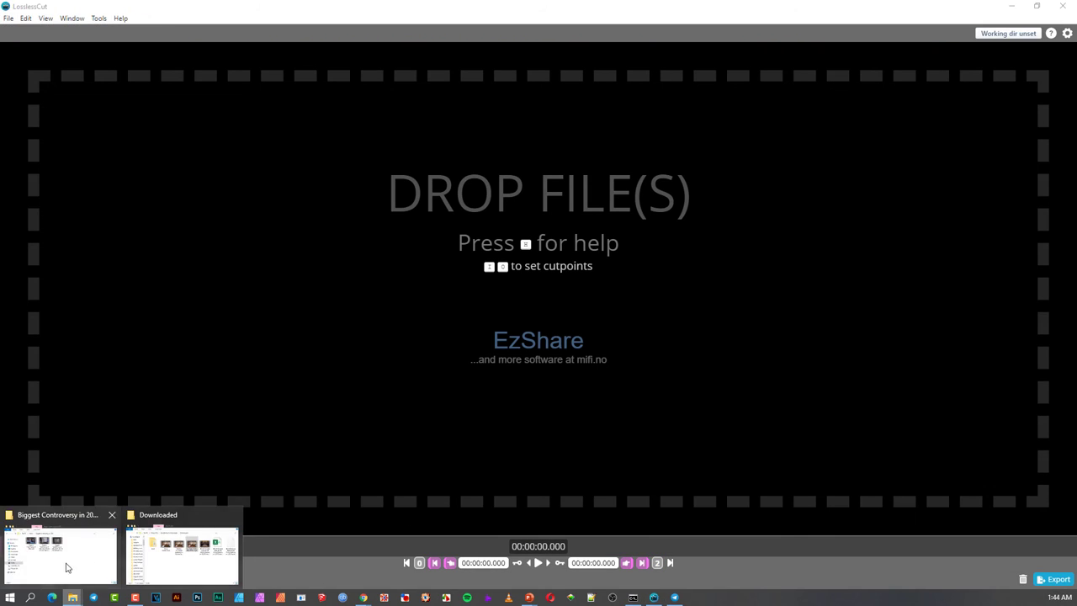
pyautogui.click(81, 561)
pyautogui.click(755, 187)
pyautogui.moveTo(754, 186); pyautogui.dragTo(440, 284)
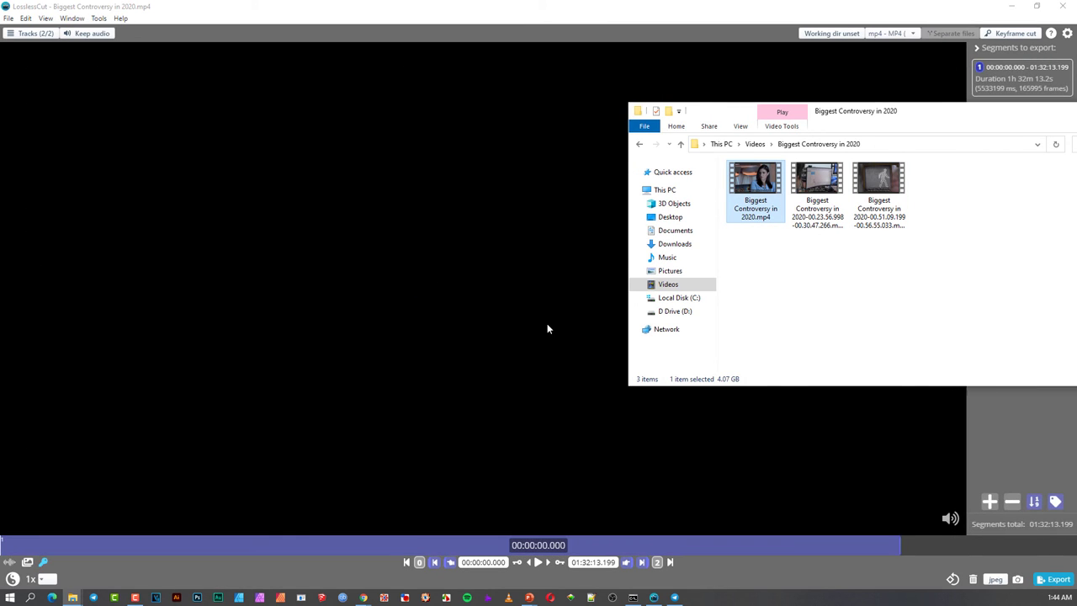
# Set the segment to start at 01:02:12.033 and end at 01:04:04.433
pyautogui.click(727, 544)
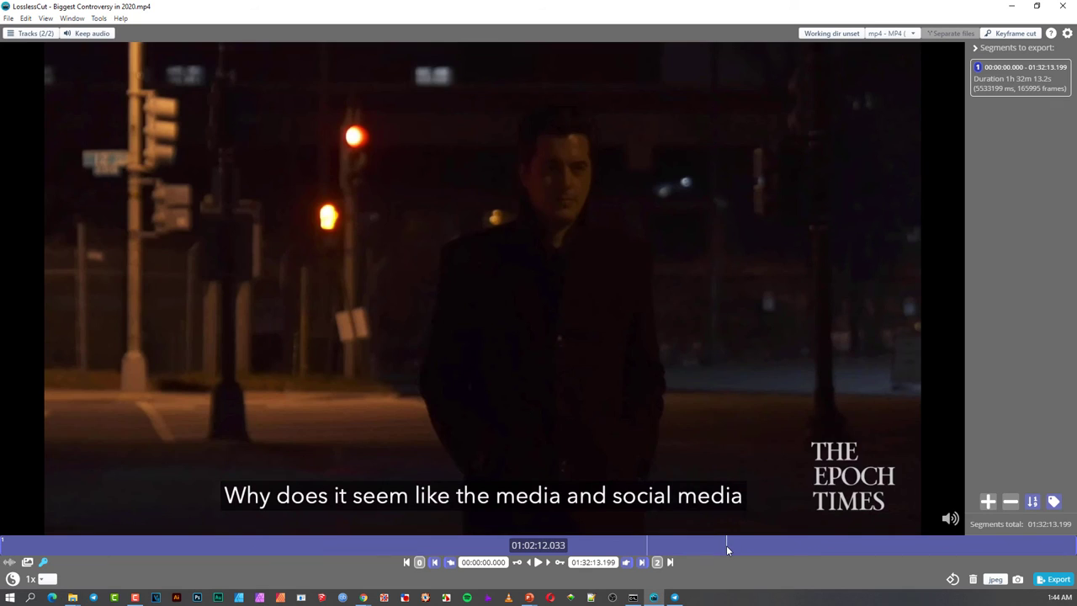
pyautogui.click(451, 566)
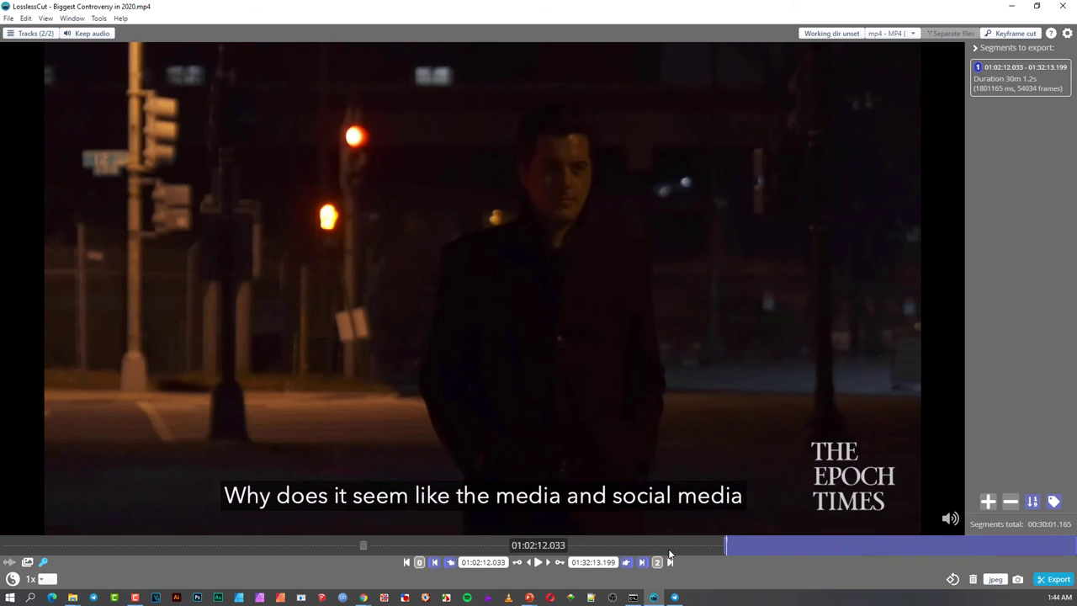
pyautogui.click(748, 547)
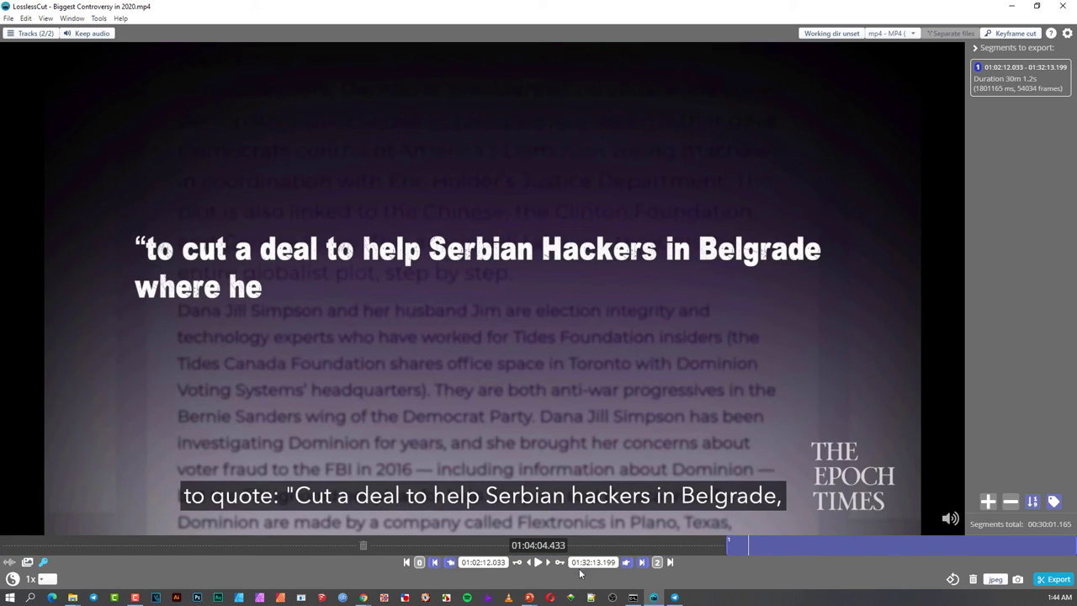
pyautogui.click(627, 563)
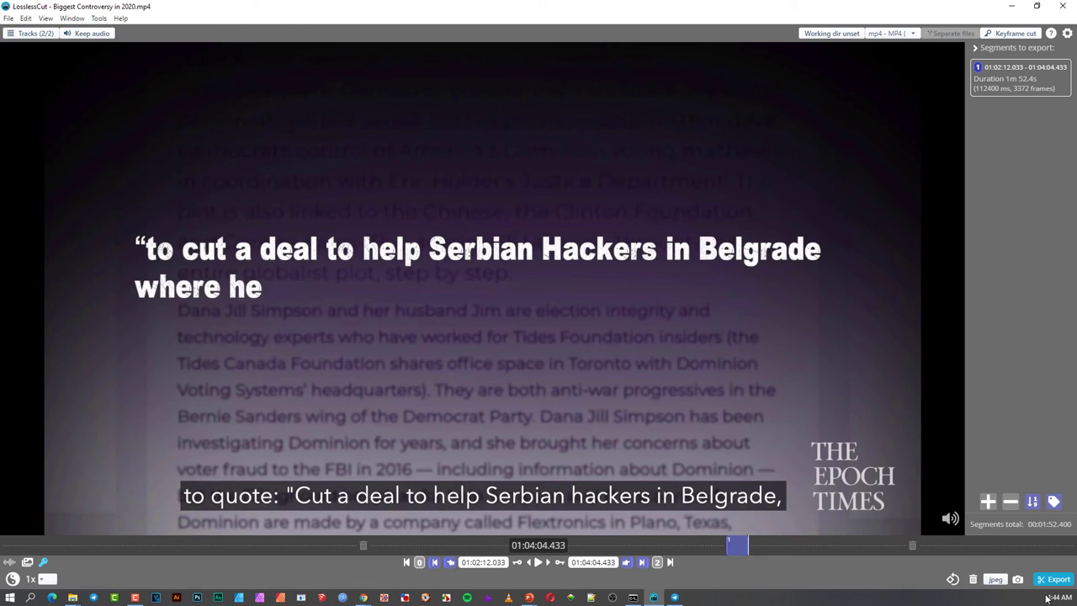
# Export the segment and select the resulting clip in the source video's File Explorer folder
pyautogui.click(1055, 581)
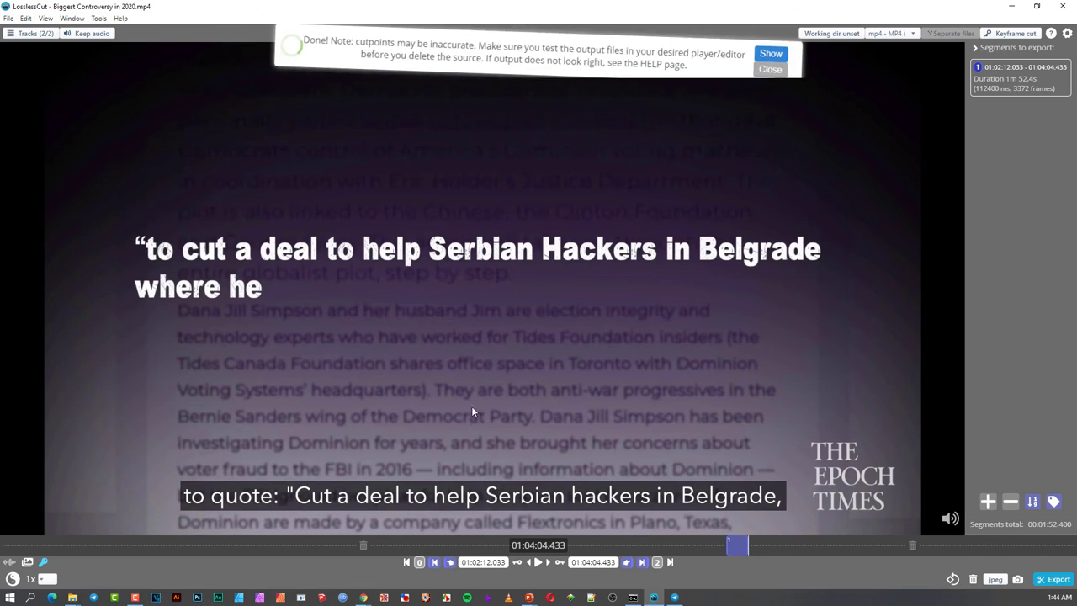
pyautogui.moveTo(73, 598)
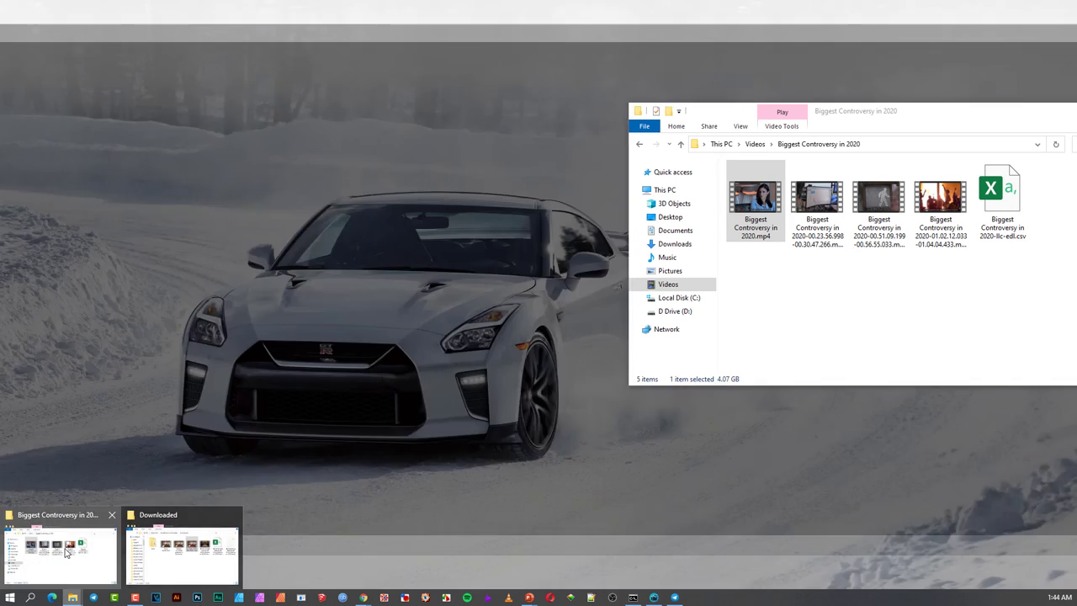
pyautogui.click(65, 551)
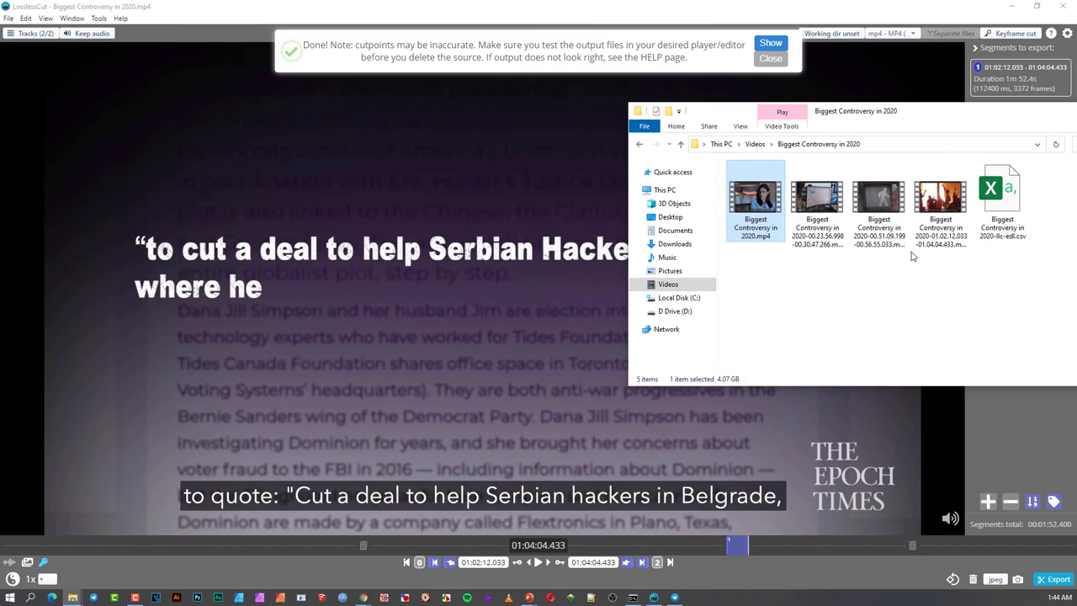
pyautogui.click(946, 199)
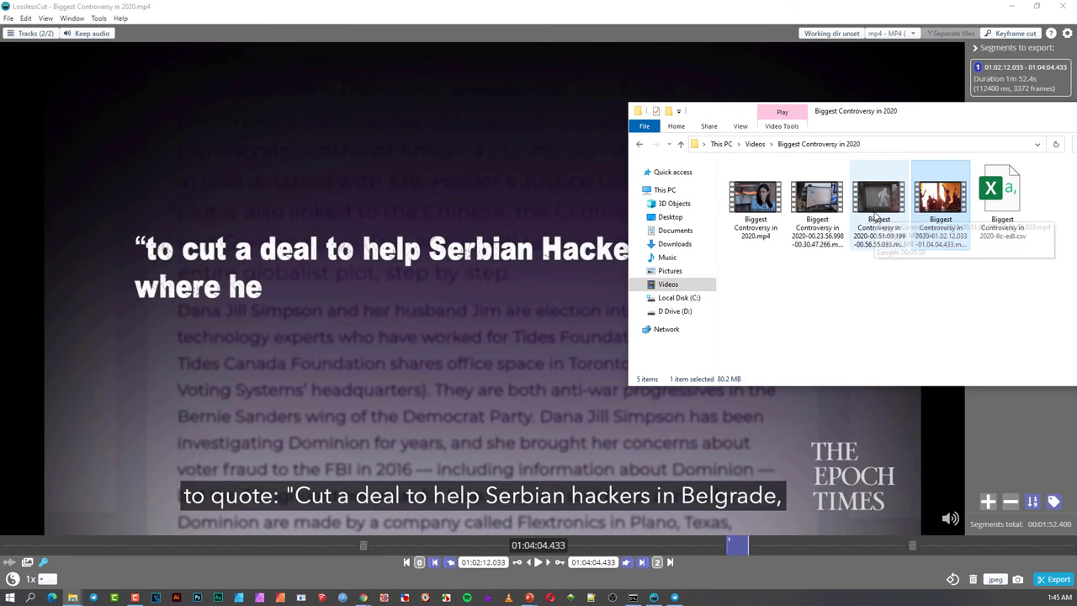
# Play the newly exported clip, skip ahead to near its end to check it, and close the player
pyautogui.press('Left')
pyautogui.press('Left')
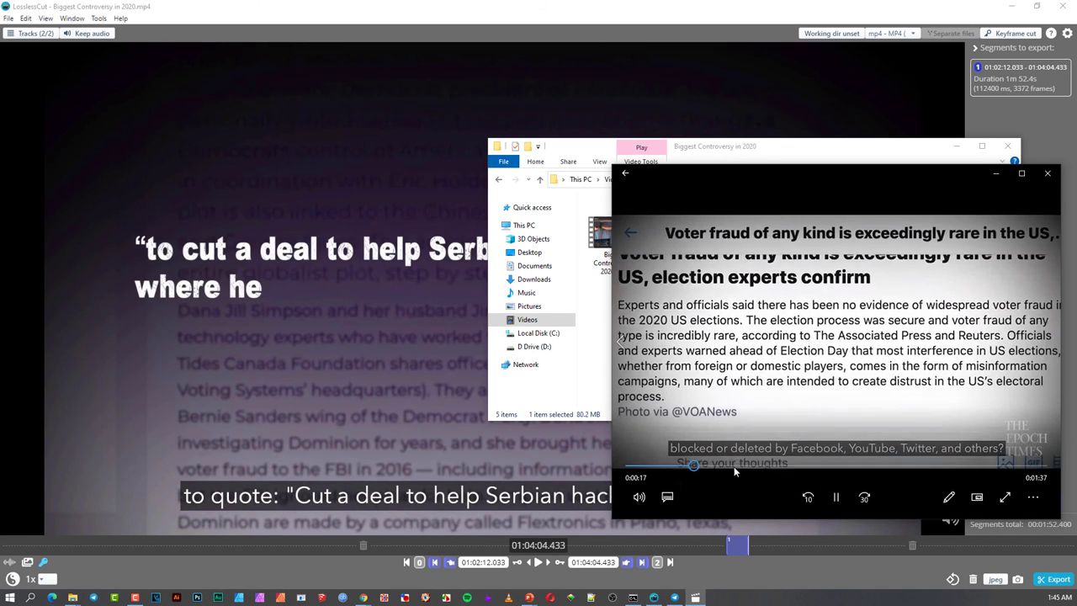
pyautogui.moveTo(906, 472); pyautogui.dragTo(978, 472)
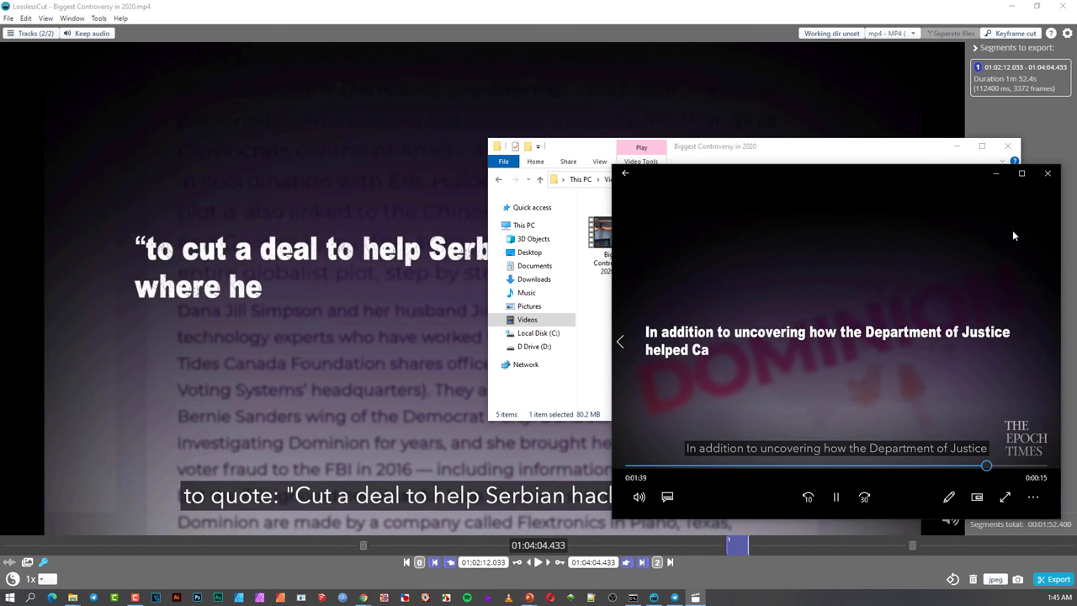
pyautogui.click(1047, 175)
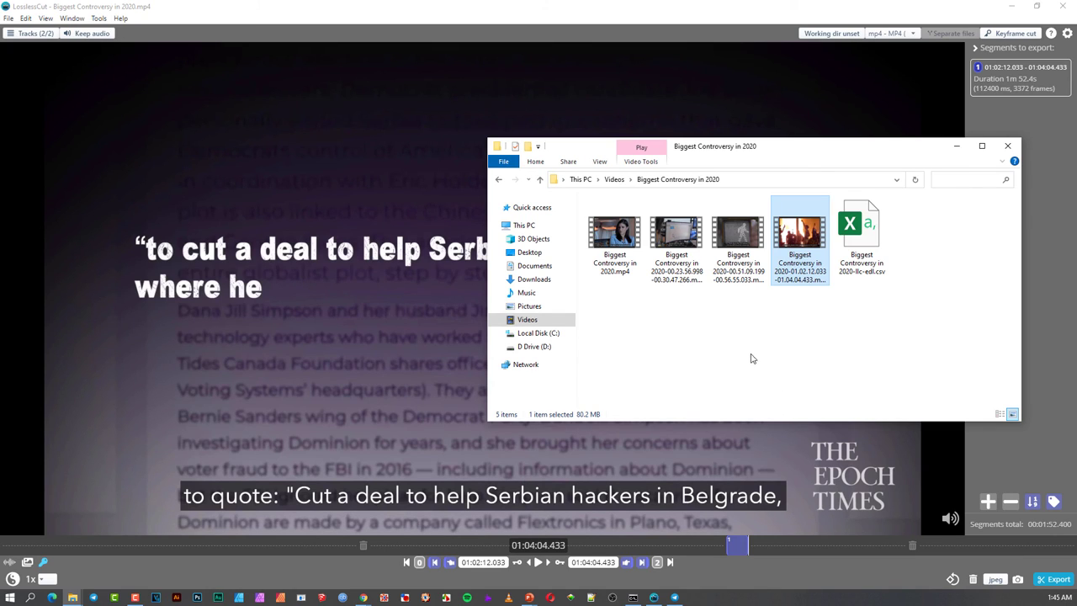
# Inspect the two previously exported clips in the folder and minimize File Explorer to return to LosslessCut
pyautogui.click(734, 249)
pyautogui.click(671, 244)
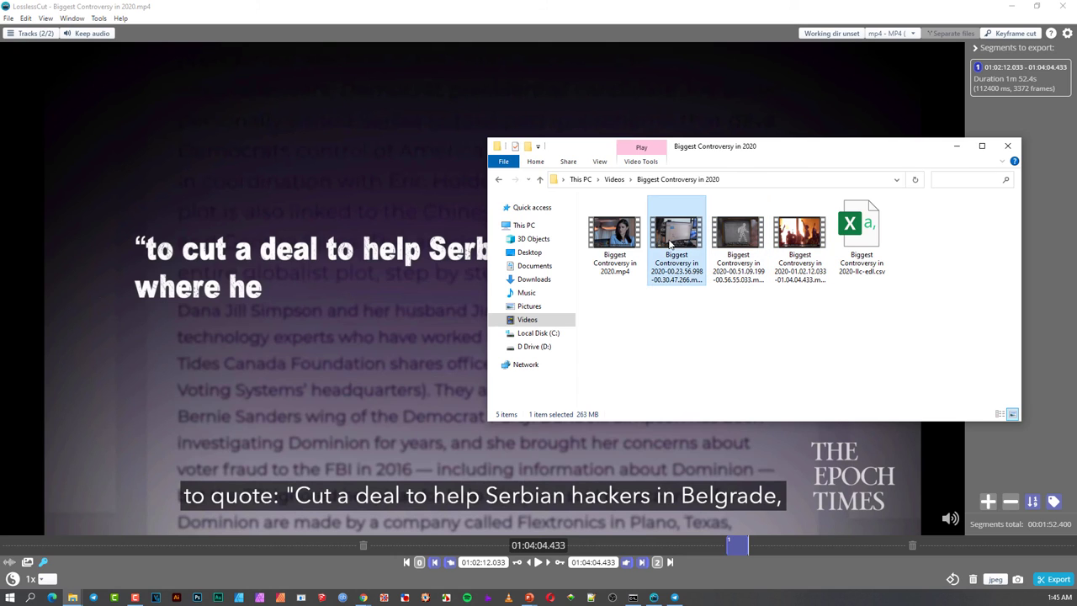
pyautogui.click(955, 145)
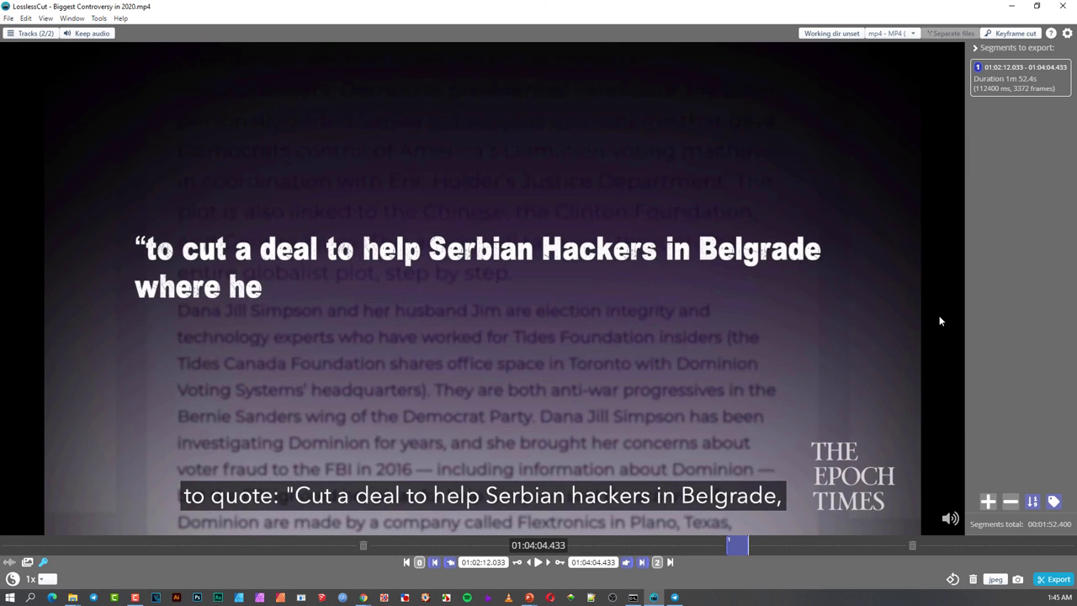